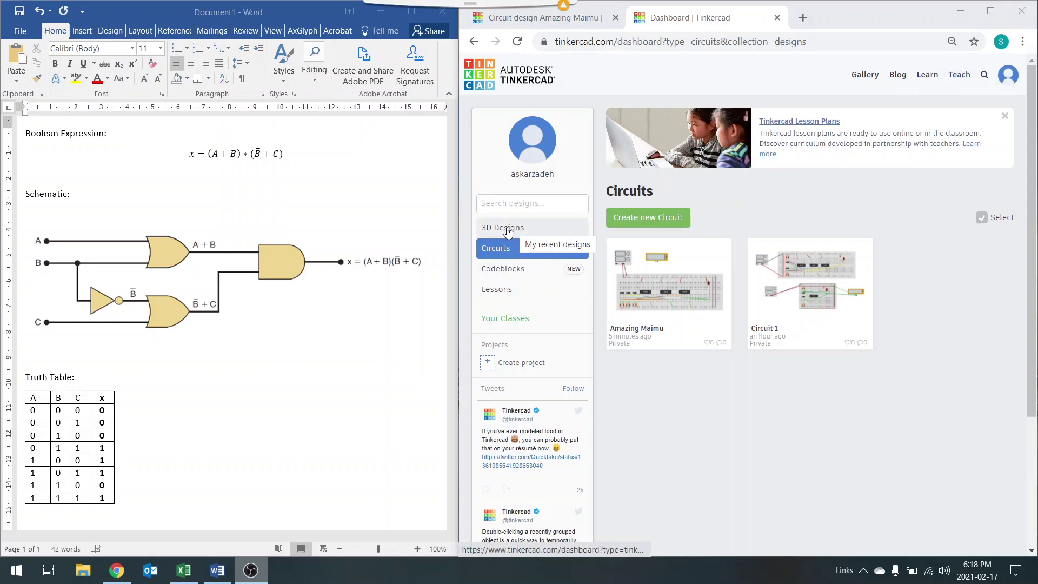
- Create a new circuit and set the component library to show all components
left_click(553, 250)
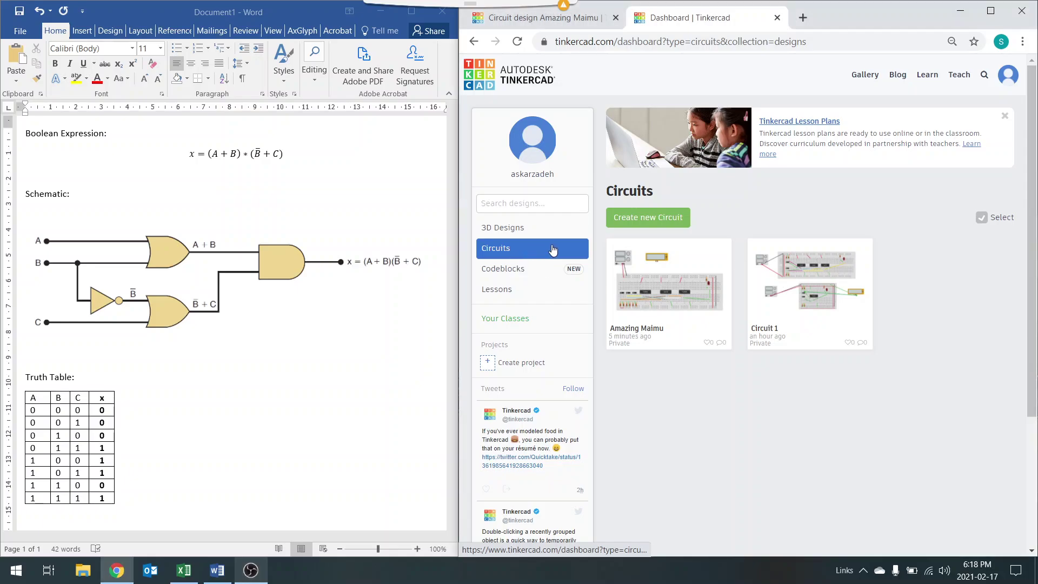
left_click(643, 220)
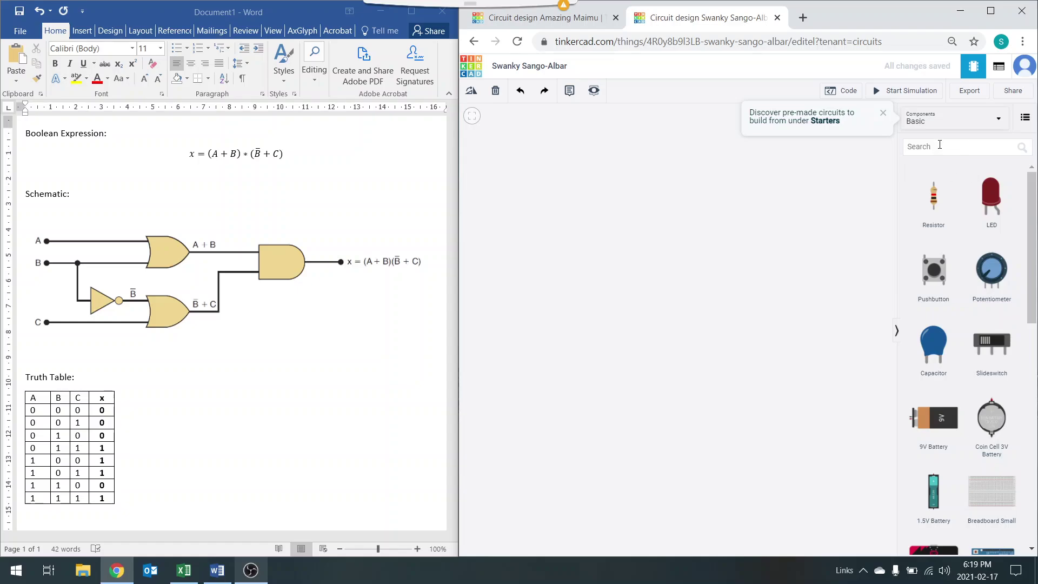
left_click(928, 122)
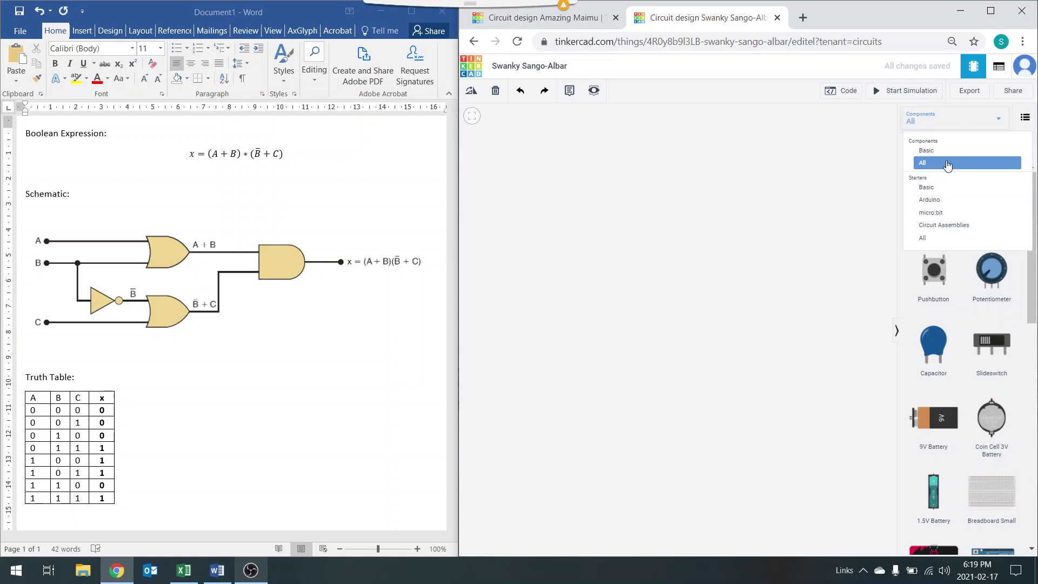
left_click(932, 164)
- Search the components for "bread" and place a full-size Breadboard on the workplane
left_click(939, 145)
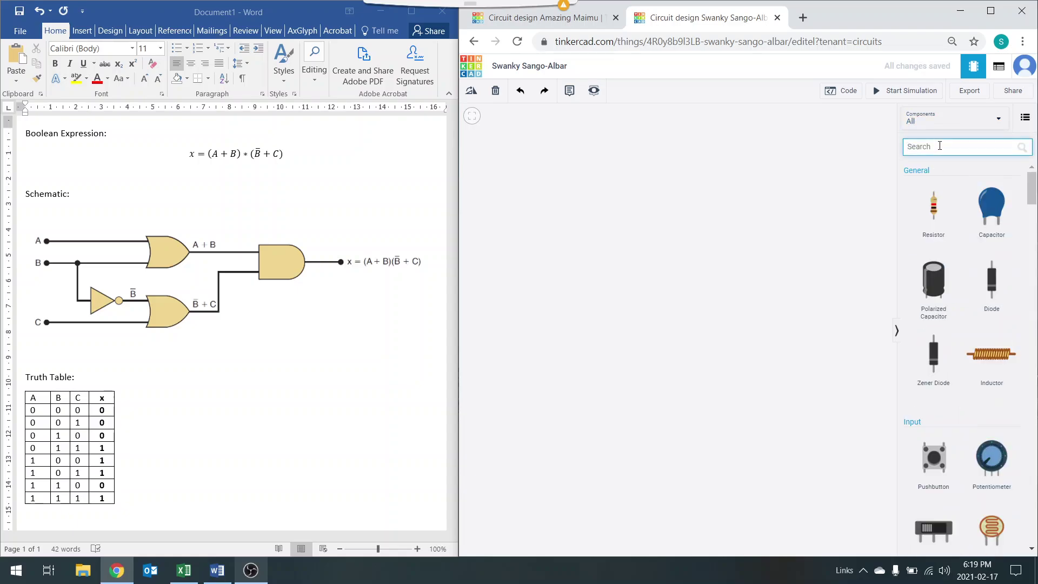
type("bread")
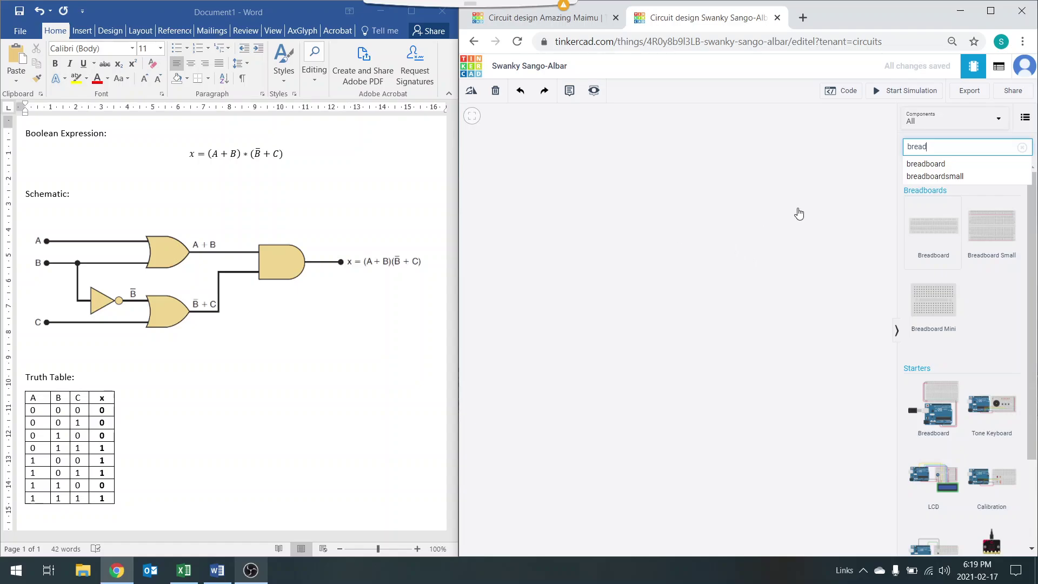
left_click_drag(923, 231, 713, 222)
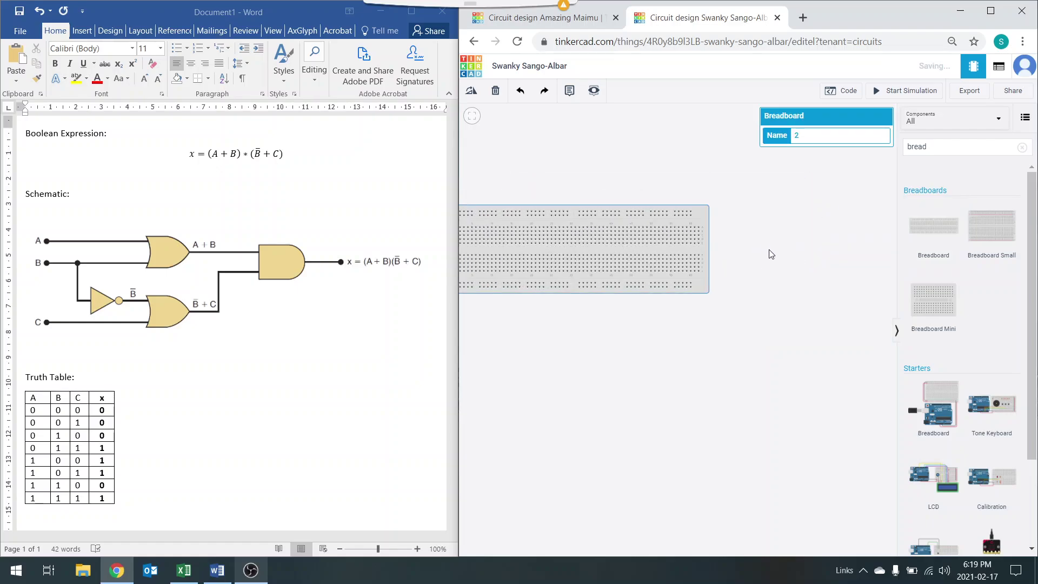
left_click(807, 258)
scroll(718, 237, "up", 2)
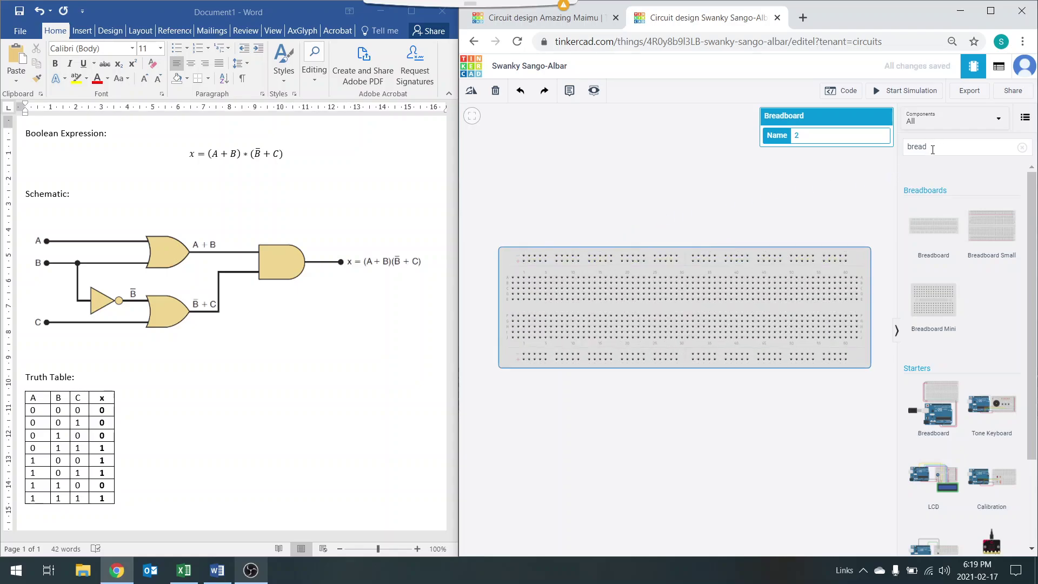
key("e")
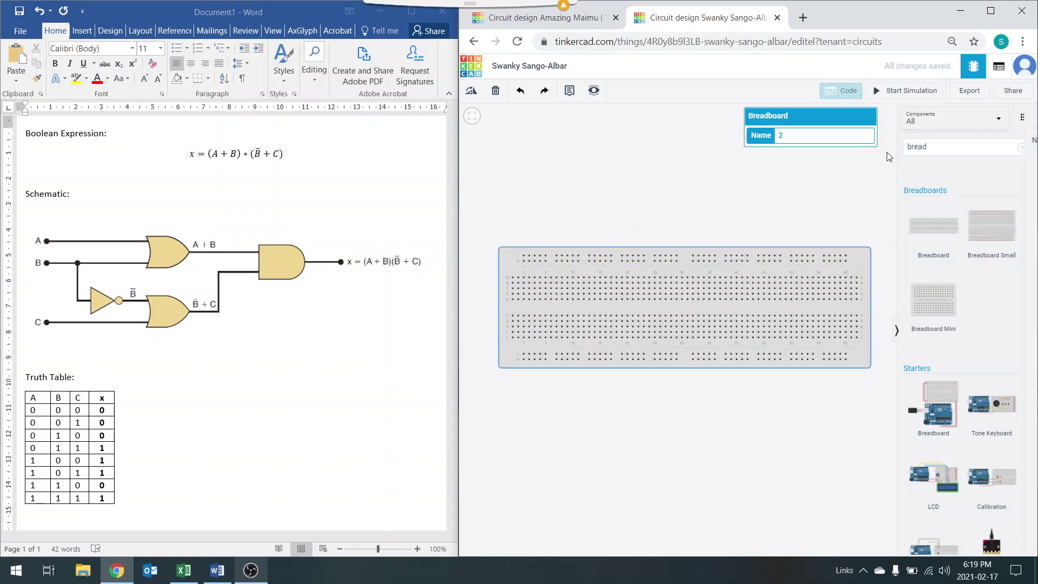
key("r")
key("ctrl+z")
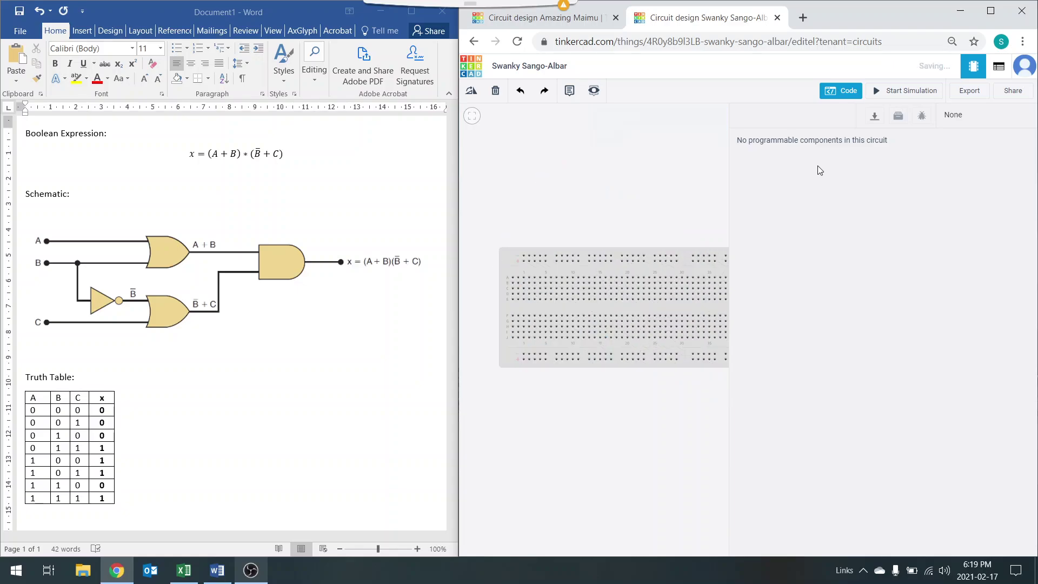
key("e")
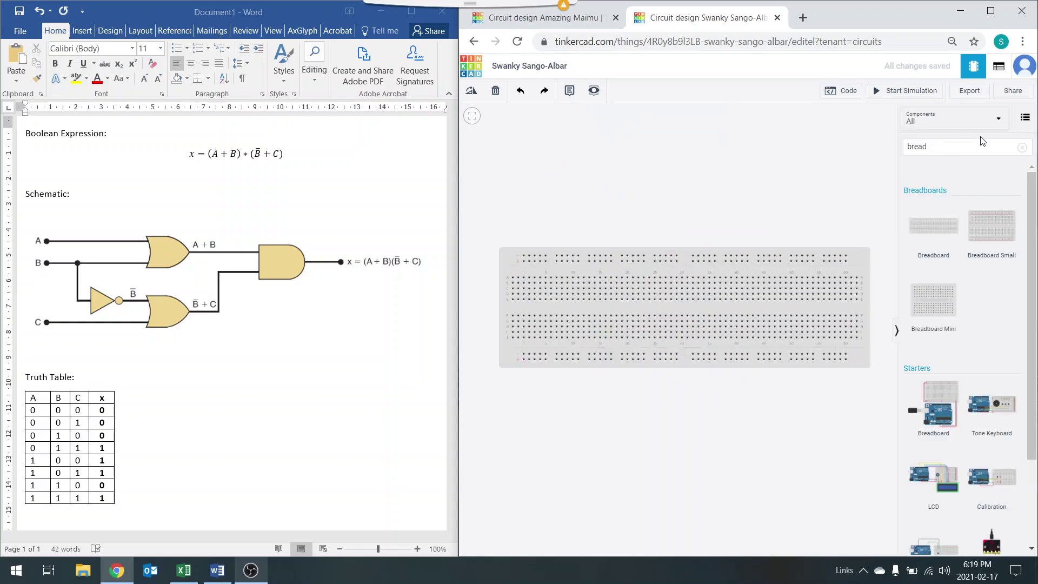
- Search the components for "power" and place a Power Supply above the breadboard's left end
left_click(957, 150)
key("BackSpace")
key("BackSpace")
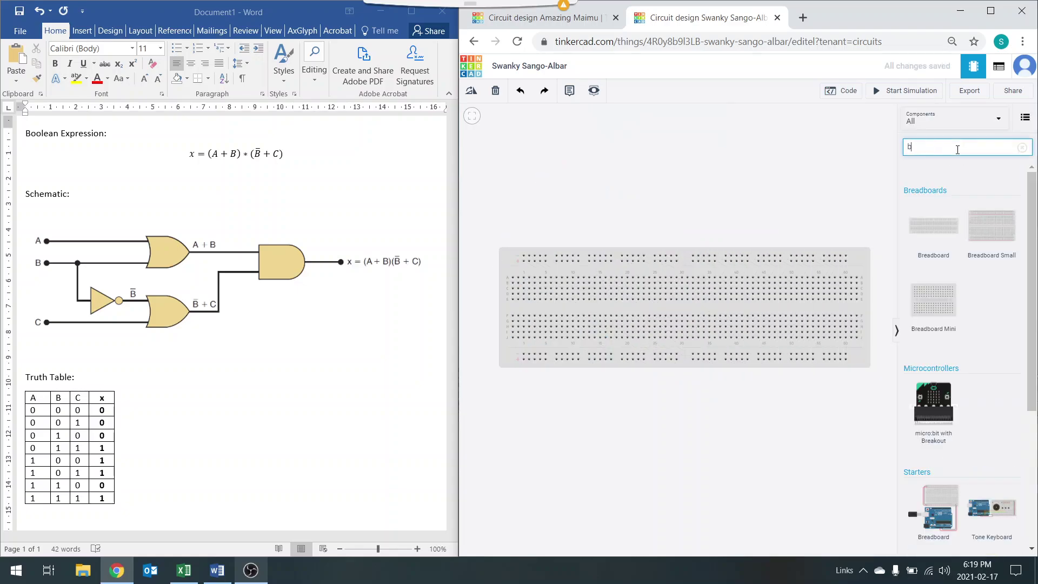
key("BackSpace")
type("power")
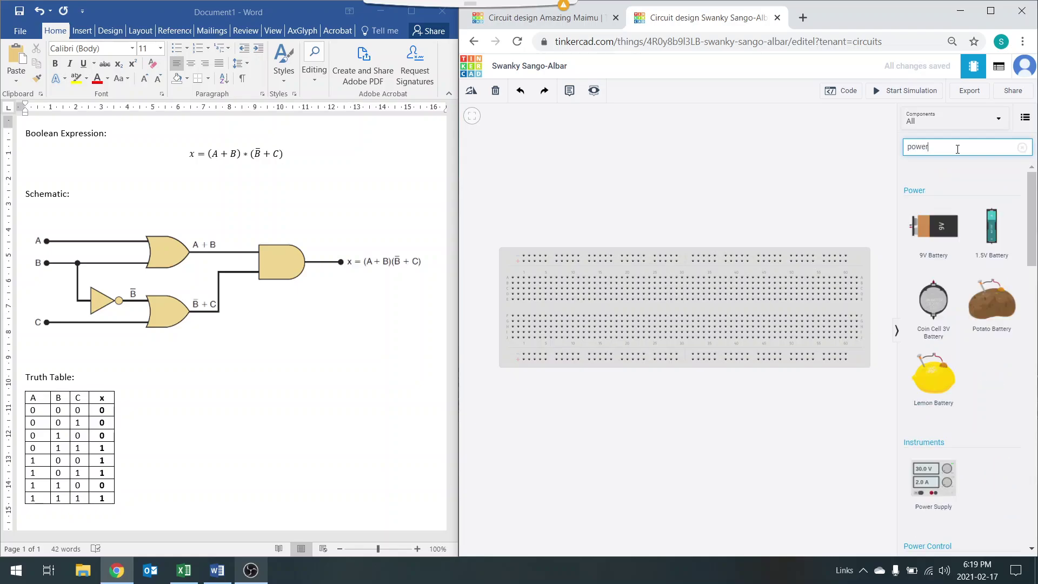
left_click_drag(929, 488, 533, 214)
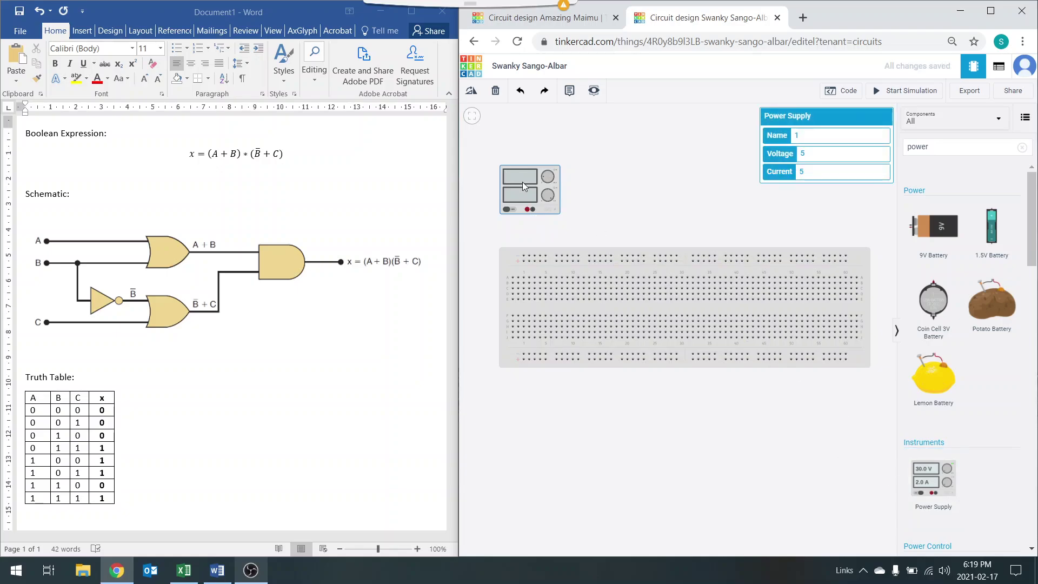
left_click(575, 209)
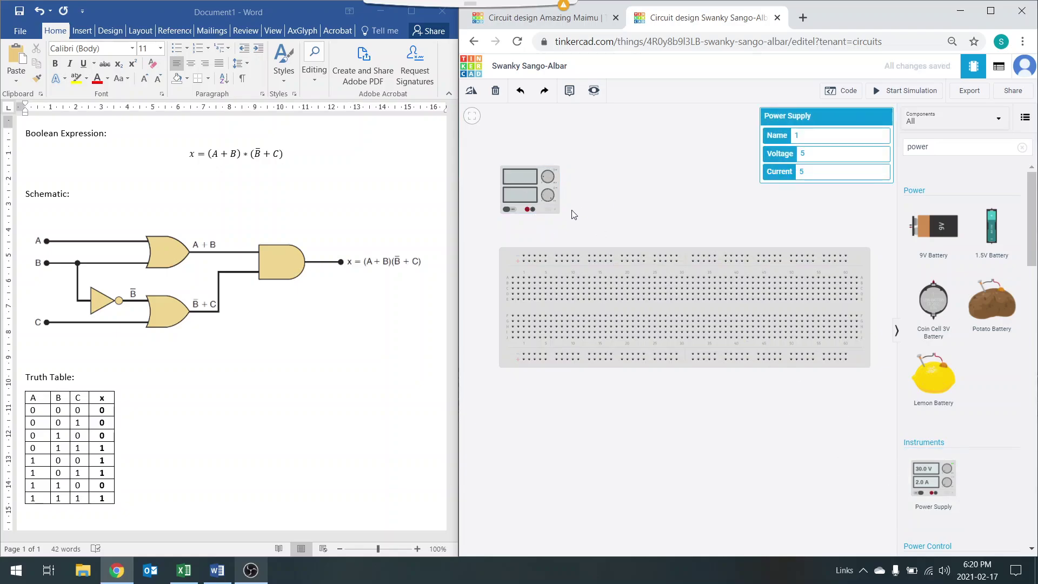
left_click(528, 211)
left_click(524, 259)
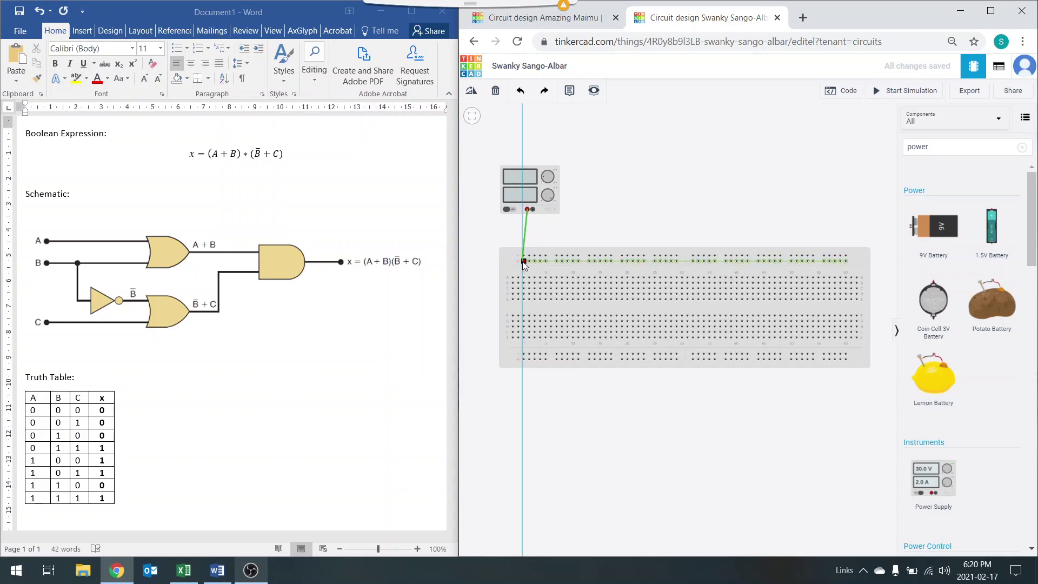
key("Escape")
- Wire the power supply's positive terminal to the breadboard's upper positive rail and colour the wire red
left_click(528, 209)
left_click(524, 262)
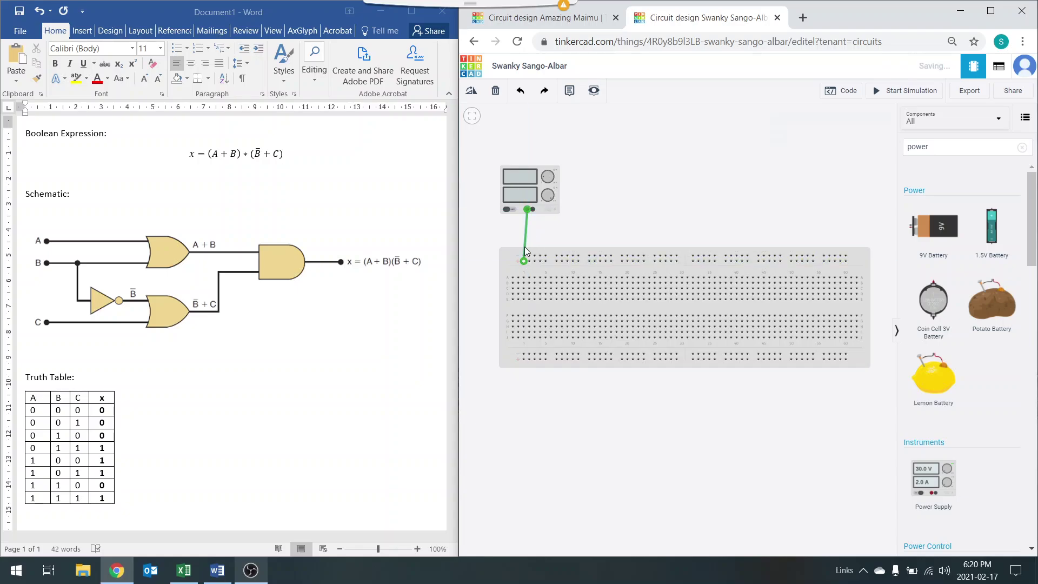
left_click(816, 137)
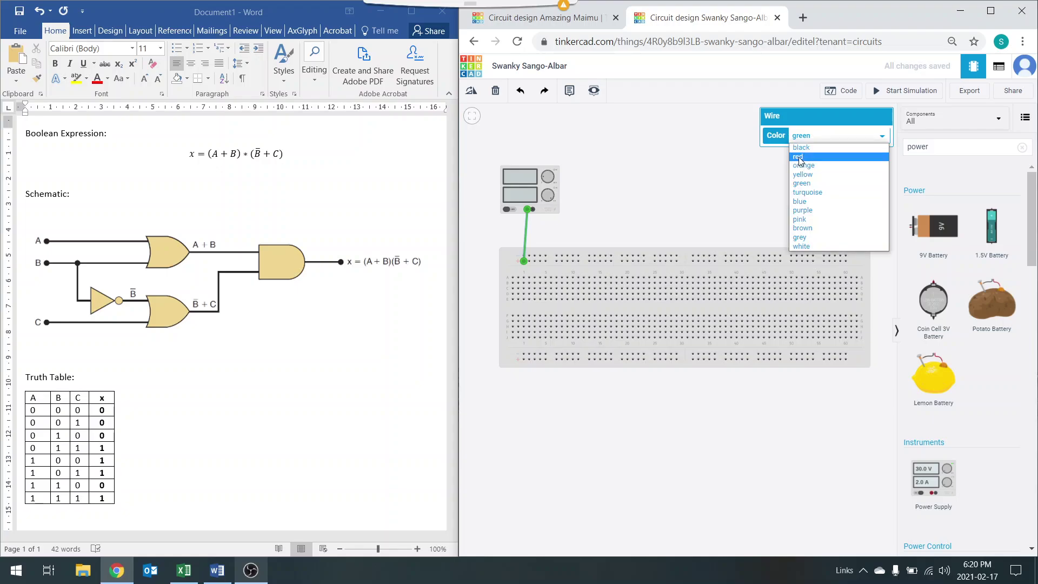
- Wire the power supply's negative terminal to the breadboard's upper negative rail and colour the wire black
left_click(534, 209)
left_click(540, 256)
left_click_drag(538, 259, 530, 257)
left_click(846, 136)
key("0")
- Connect the upper and lower negative rails with a black wire at the breadboard's right end
left_click(846, 257)
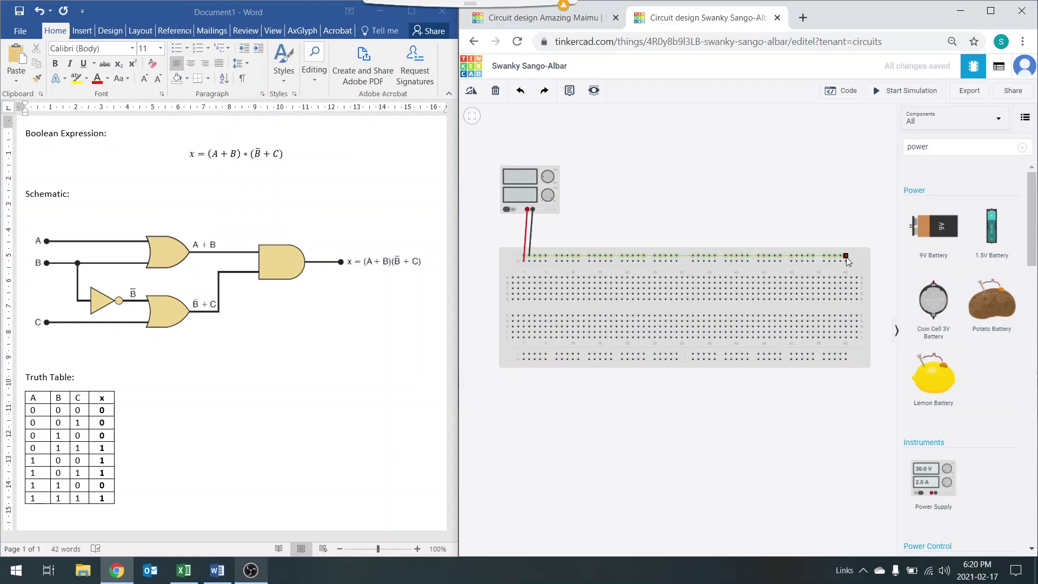
left_click(845, 354)
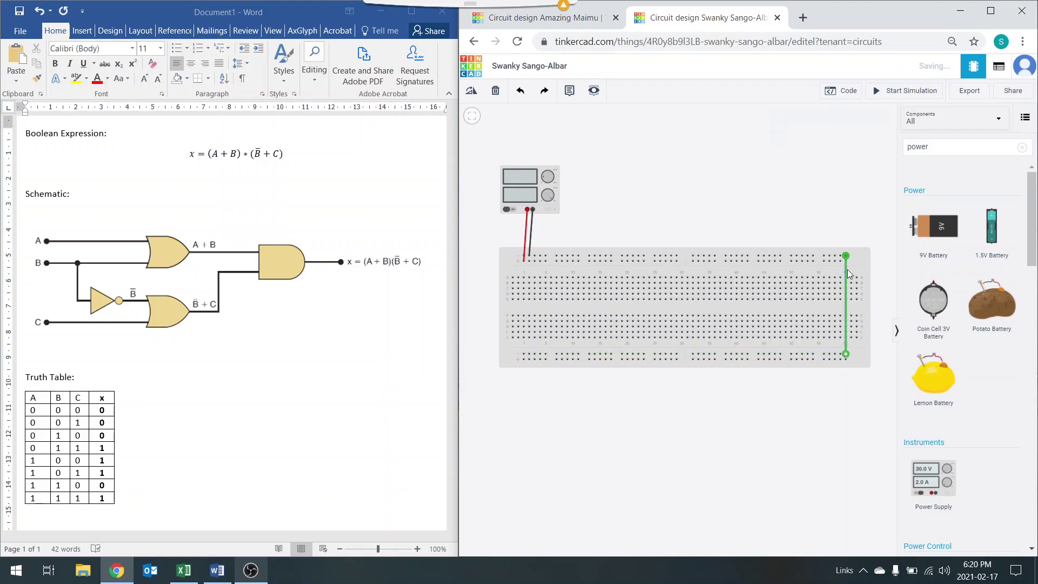
left_click(860, 136)
left_click(813, 144)
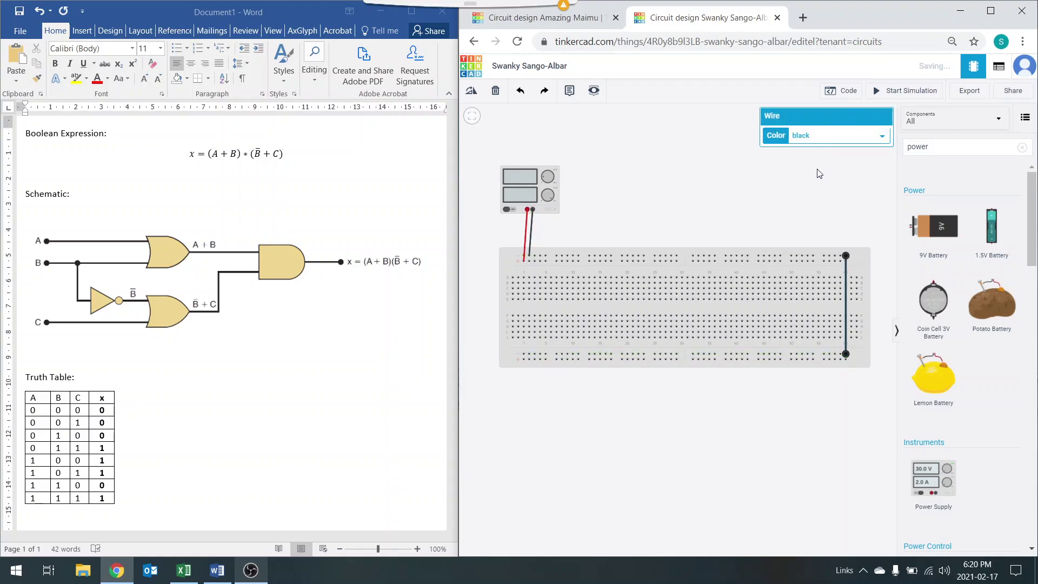
- Connect the upper and lower positive rails with a red wire near the breadboard's right end
left_click(836, 258)
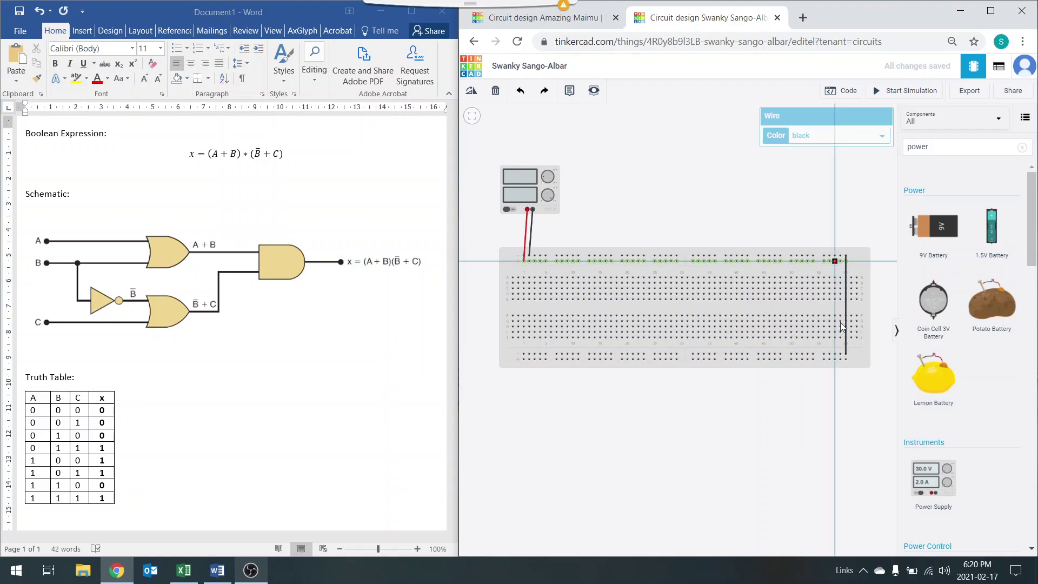
left_click(836, 356)
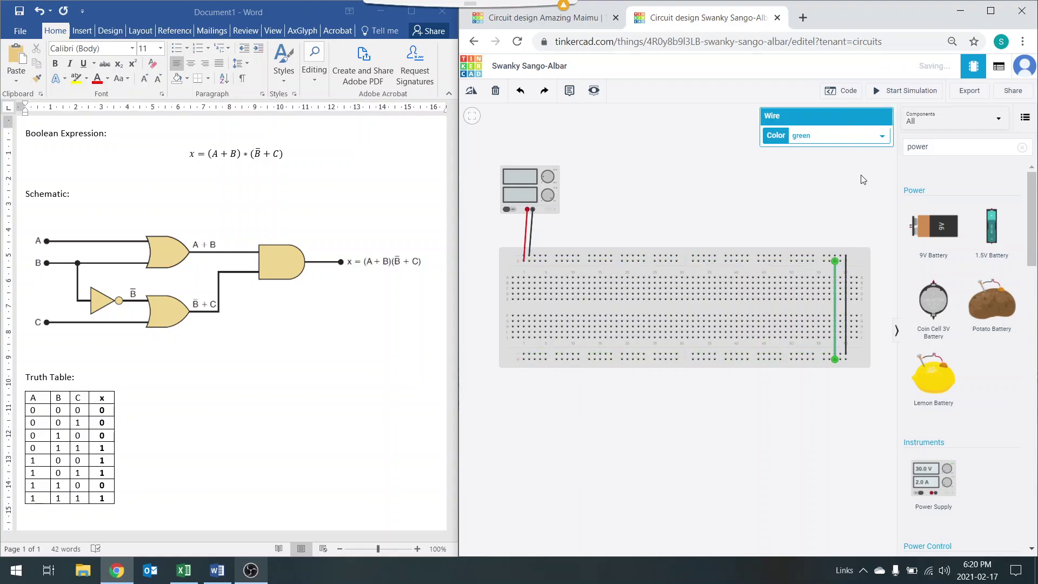
left_click(835, 136)
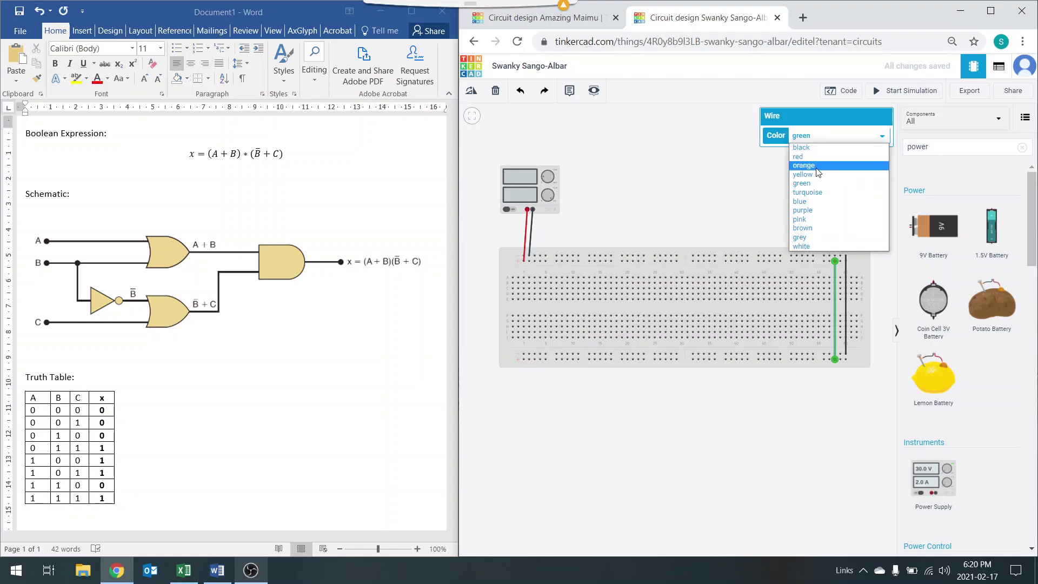
left_click(816, 153)
left_click(807, 219)
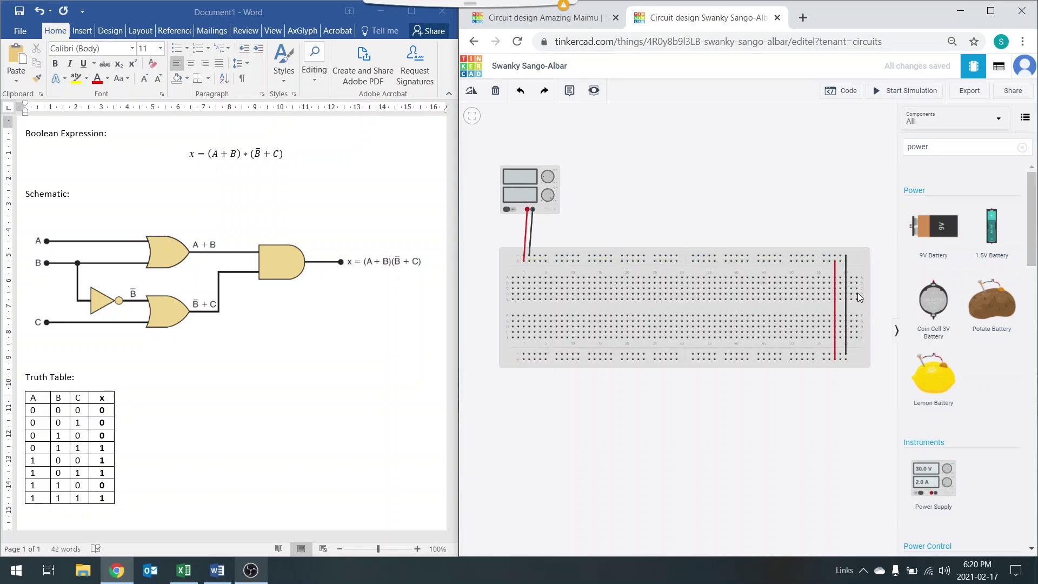
- Run the simulation briefly to check the power supply's output, and stop it
left_click(910, 92)
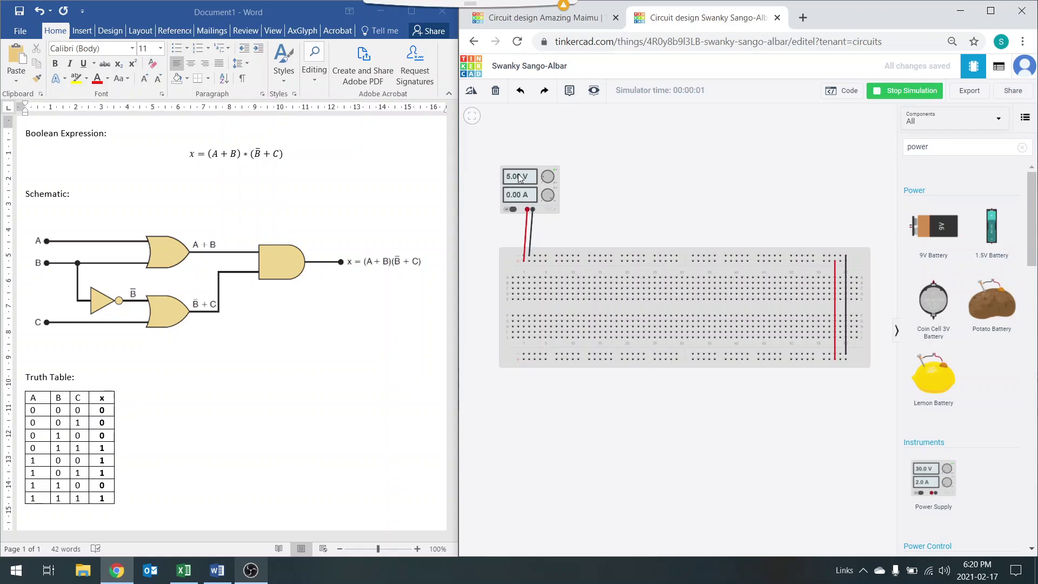
left_click(899, 95)
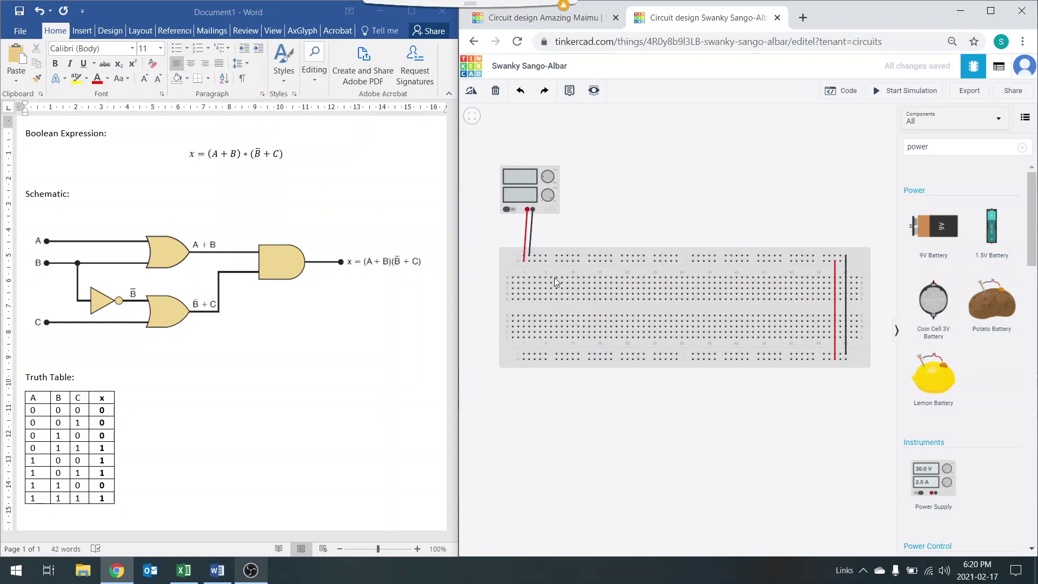
- Search the components for "mult" and place a Multimeter above the middle of the breadboard
left_click_drag(942, 142, 883, 148)
left_click(941, 146)
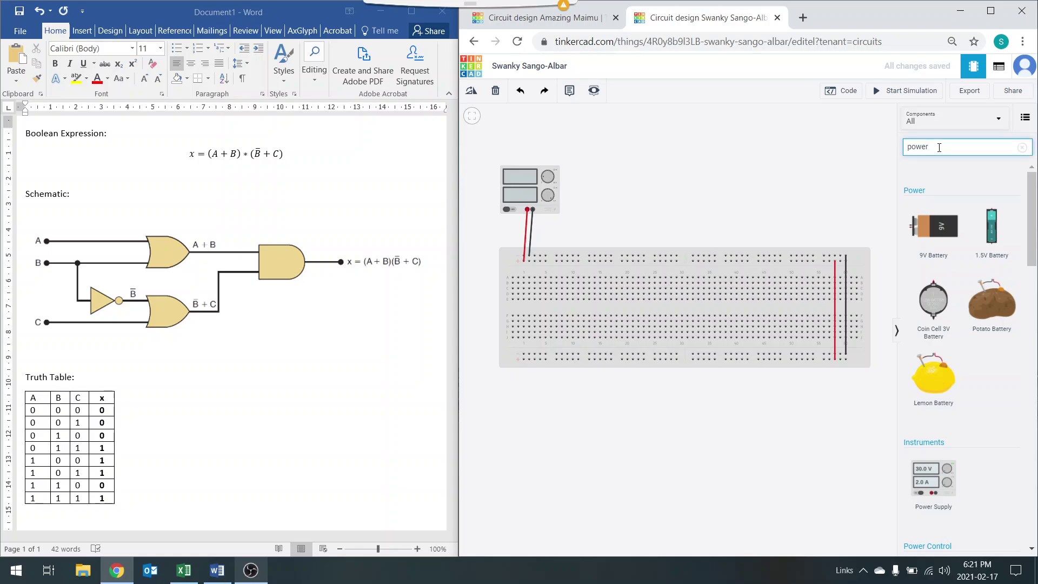
key("BackSpace")
key("BackSpace")
key("BackSpace")
key("BackSpace")
type("mult")
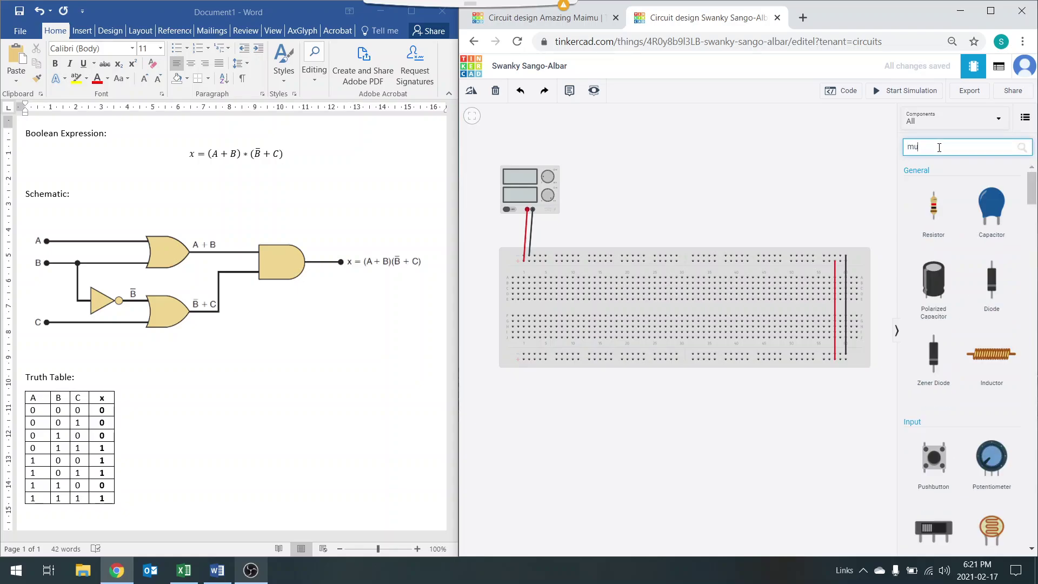
left_click_drag(931, 227, 679, 182)
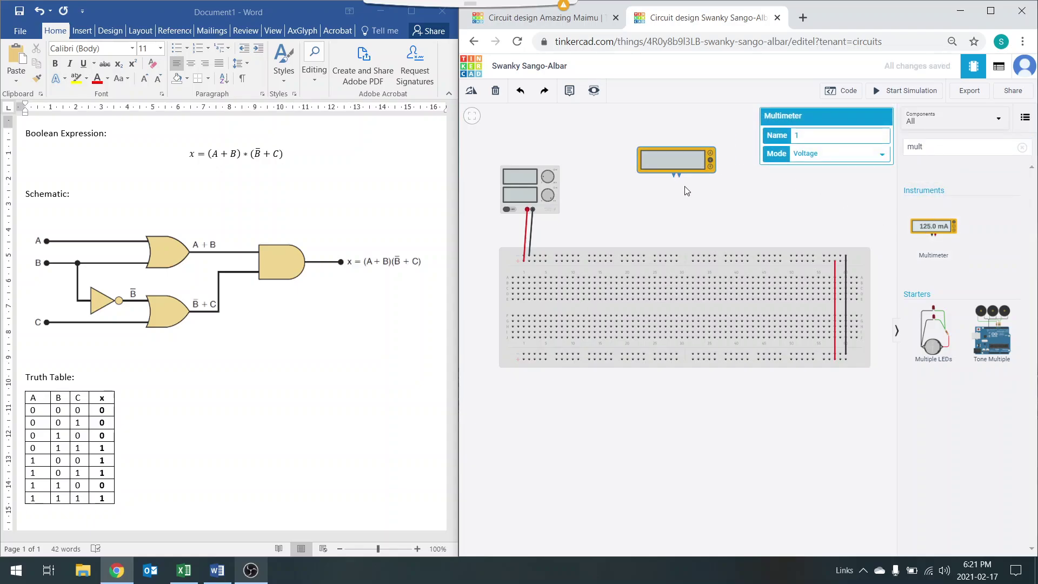
- Wire the multimeter's negative terminal to the breadboard's upper negative rail
left_click(675, 177)
left_click(674, 176)
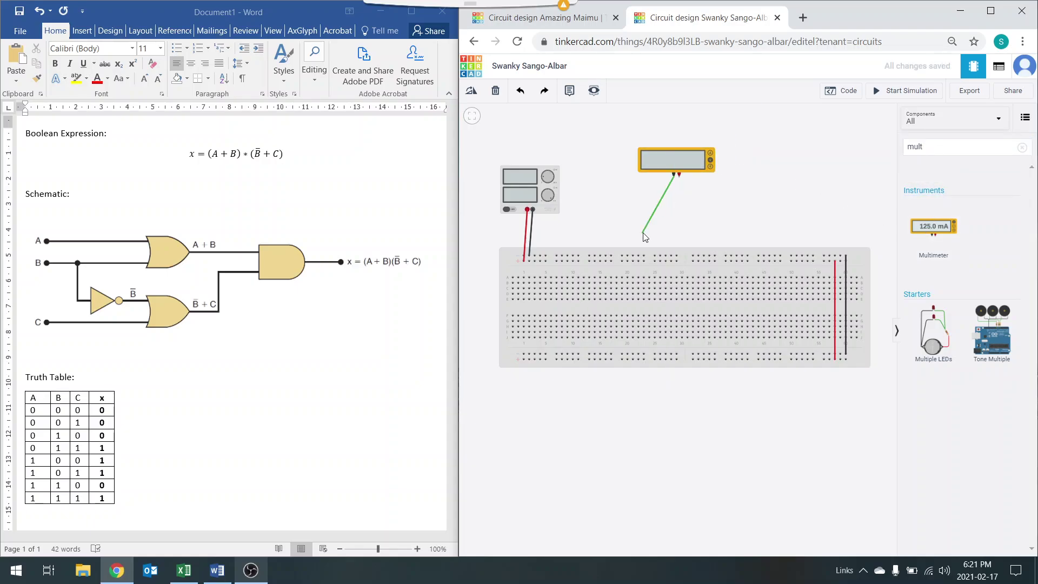
left_click(573, 256)
- Wire the multimeter's positive terminal to the breadboard's upper positive rail and colour the wire red
left_click(680, 180)
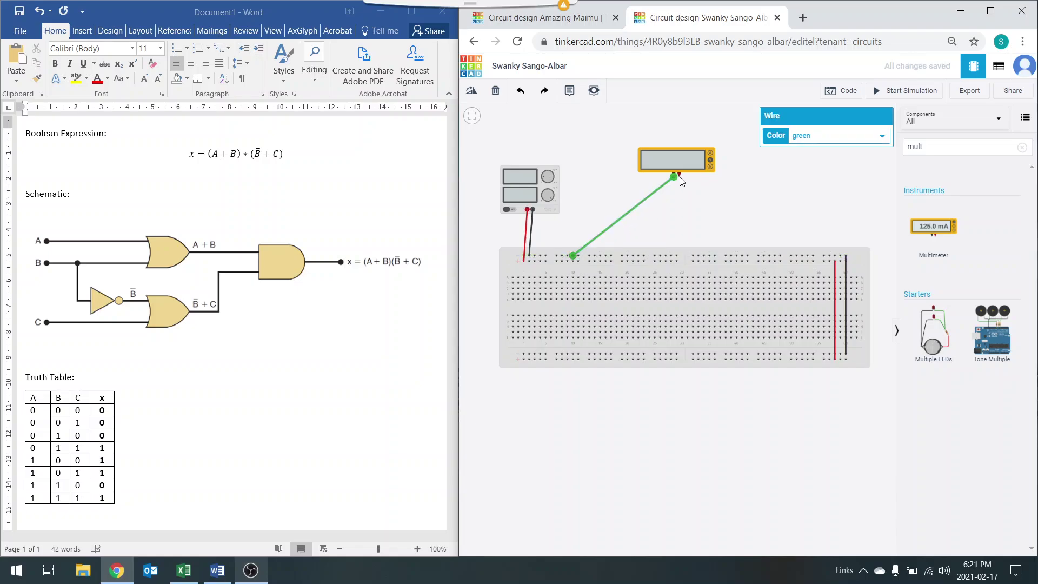
left_click(679, 176)
left_click(747, 263)
left_click(692, 188)
left_click(799, 137)
left_click(806, 162)
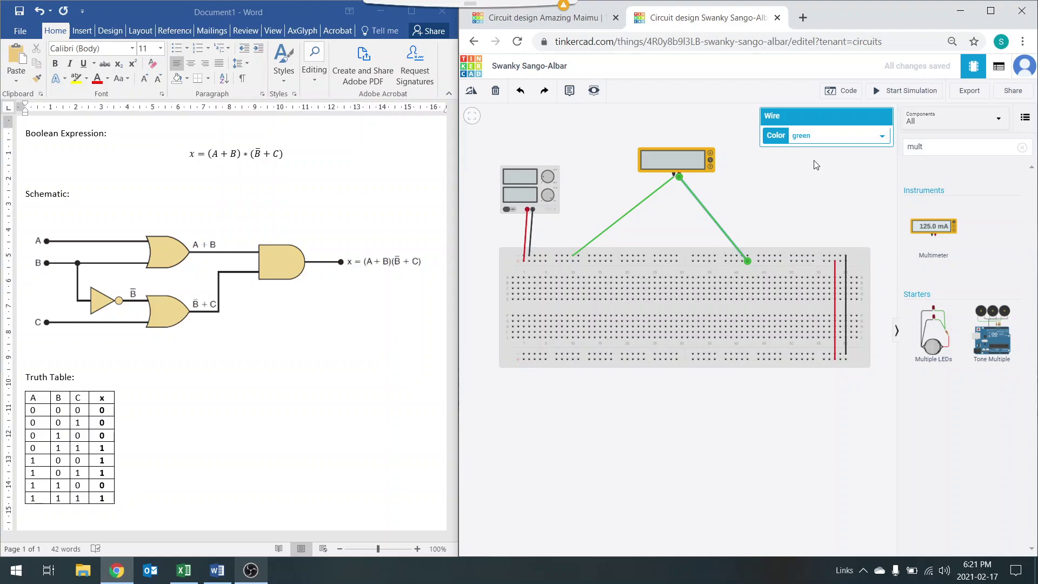
- Colour the wire from the multimeter's negative terminal black
left_click(654, 191)
left_click(800, 136)
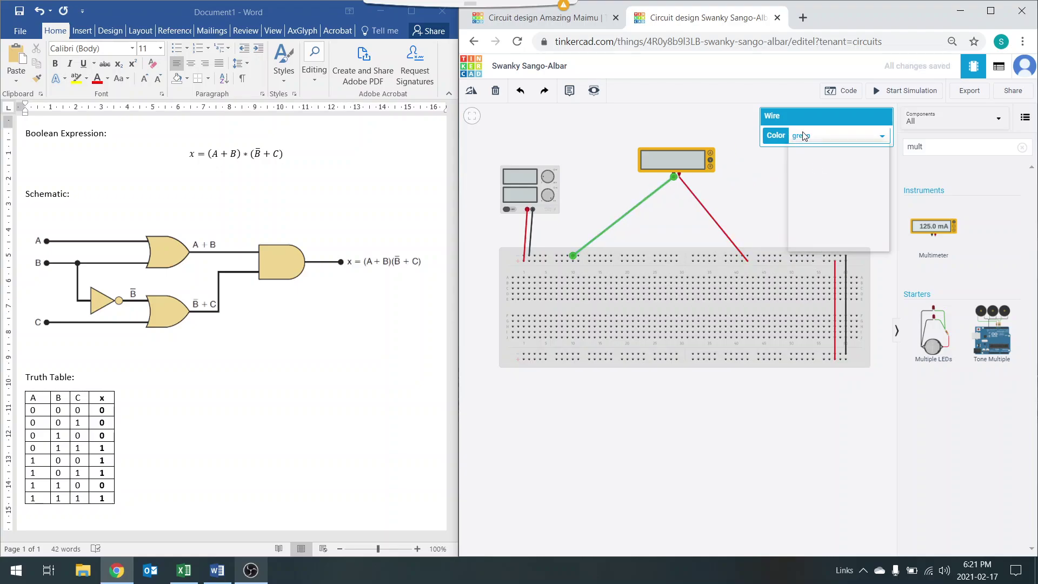
left_click(819, 145)
- Simulate the circuit to read the rail voltage on the multimeter, and stop the simulation
left_click(898, 90)
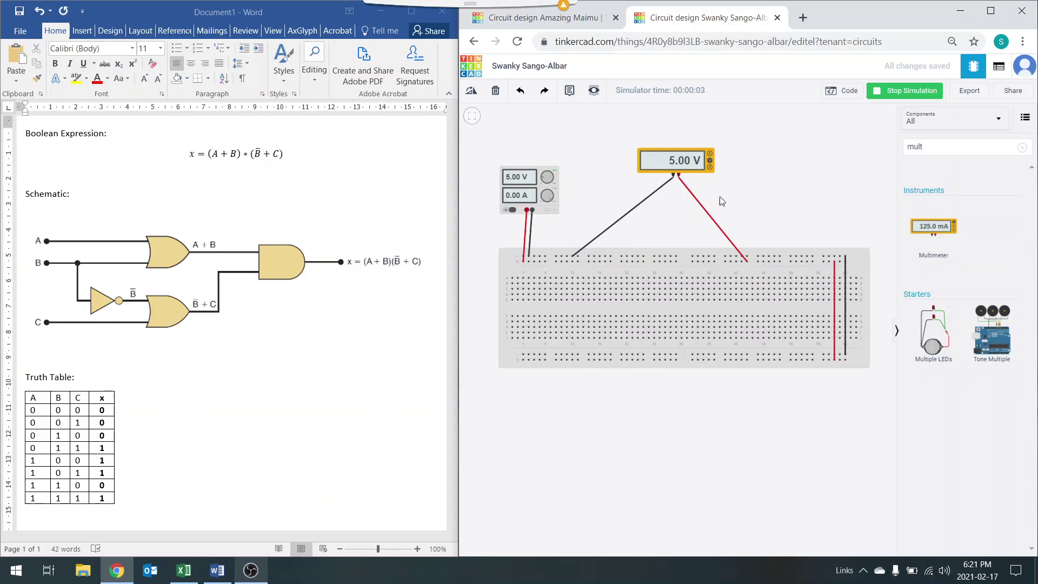
left_click(910, 101)
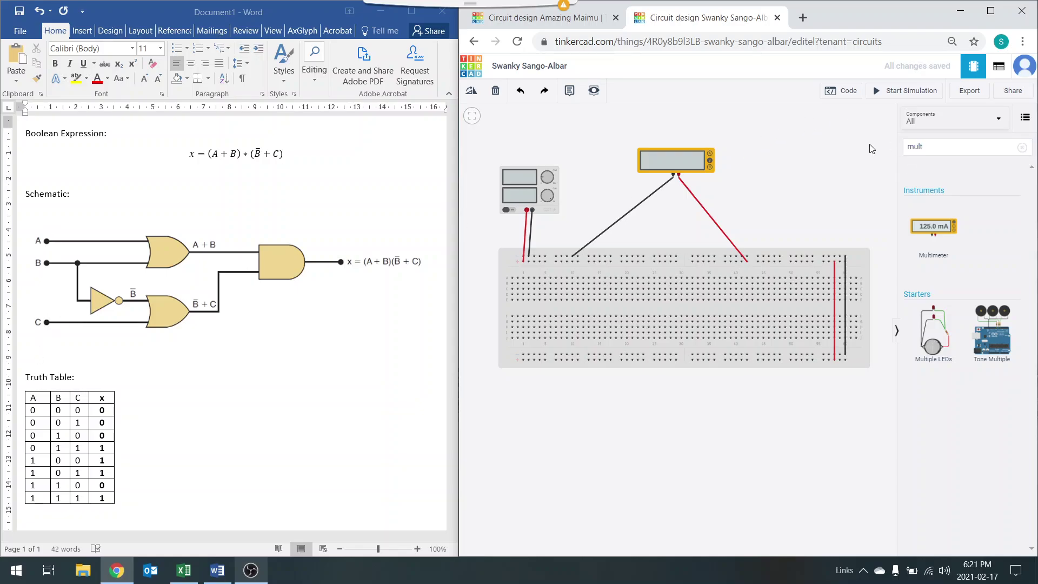
- Search the components for "switch" and place a slideswitch with its pins in row F, columns 1–3
left_click(932, 146)
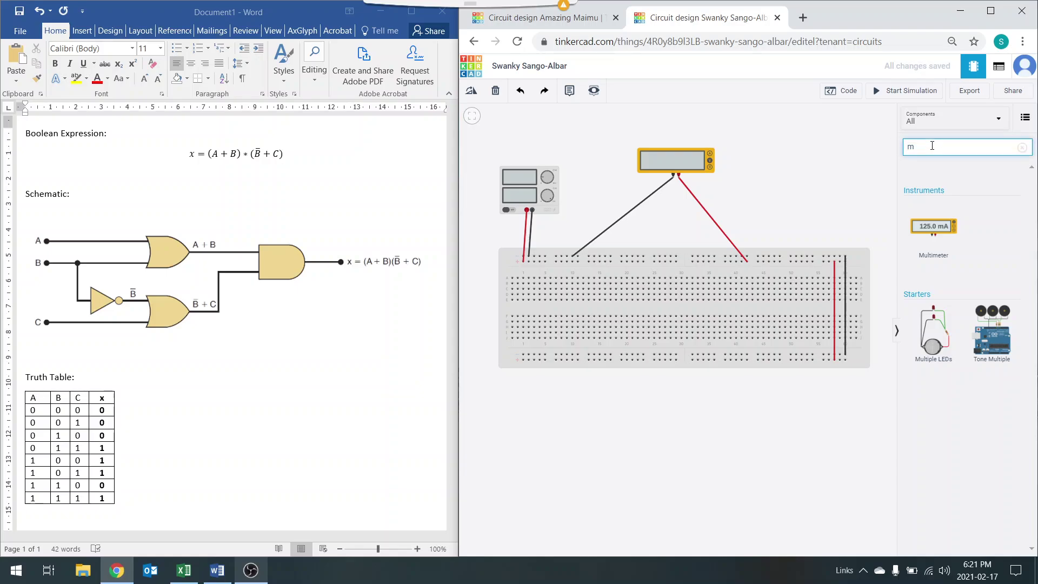
key("BackSpace")
key("BackSpace")
key("BackSpace")
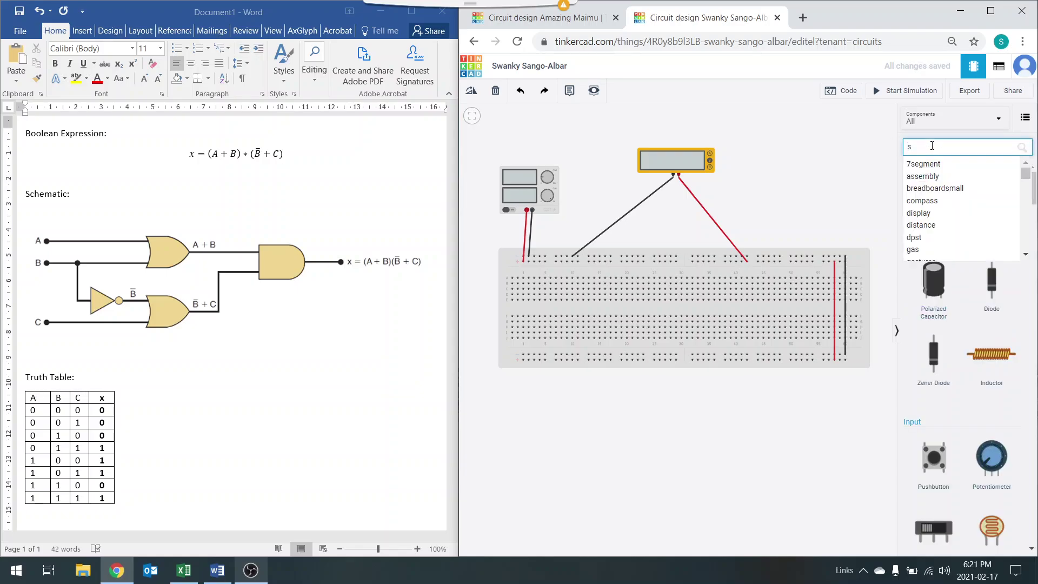
type("switch")
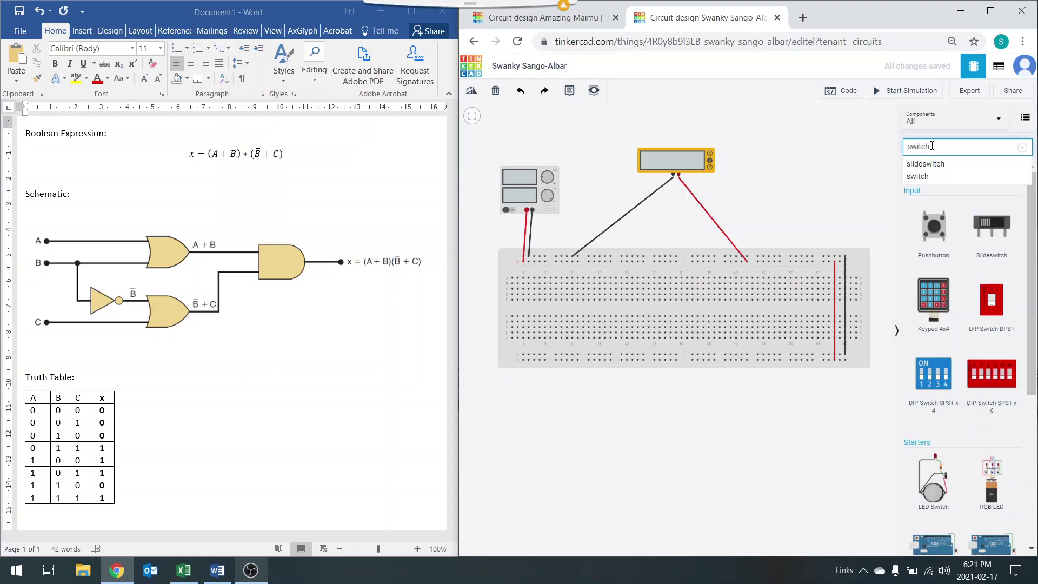
left_click_drag(1003, 234, 530, 318)
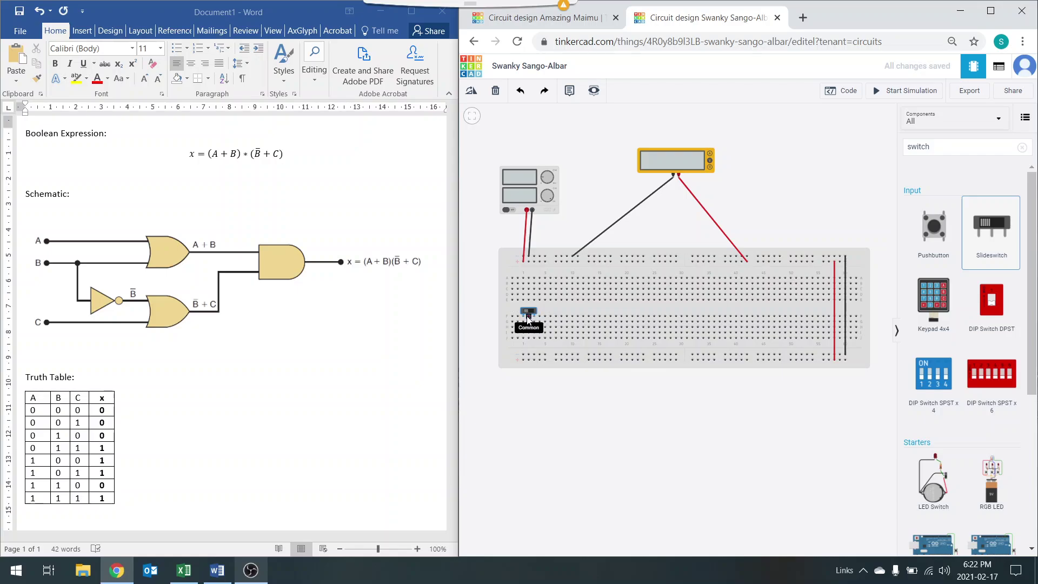
- Place two more slideswitches in row F, one at columns 5–7 and the other at columns 9–11
left_click(542, 326)
left_click_drag(649, 296, 560, 323)
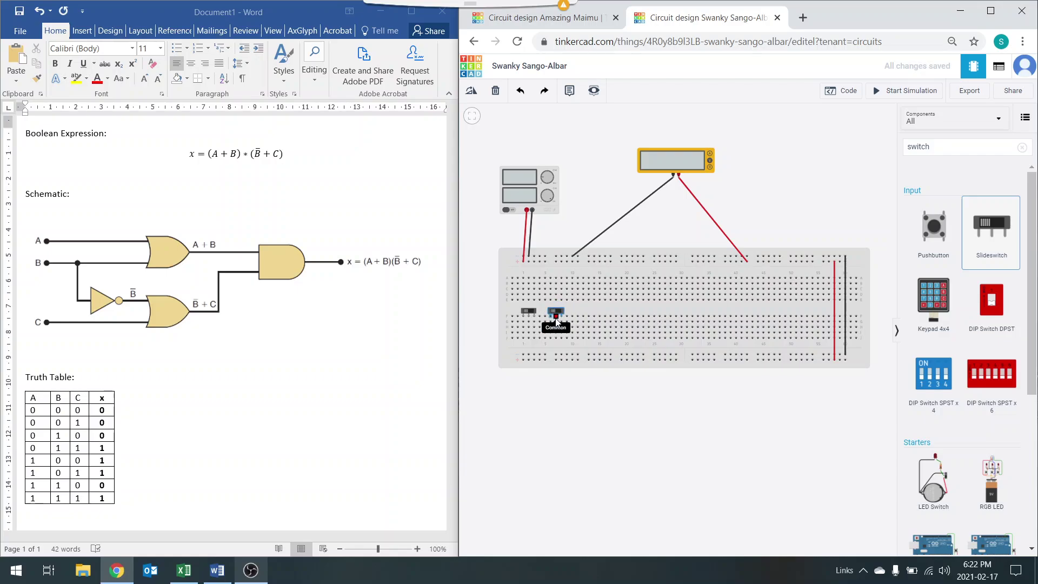
key("Left")
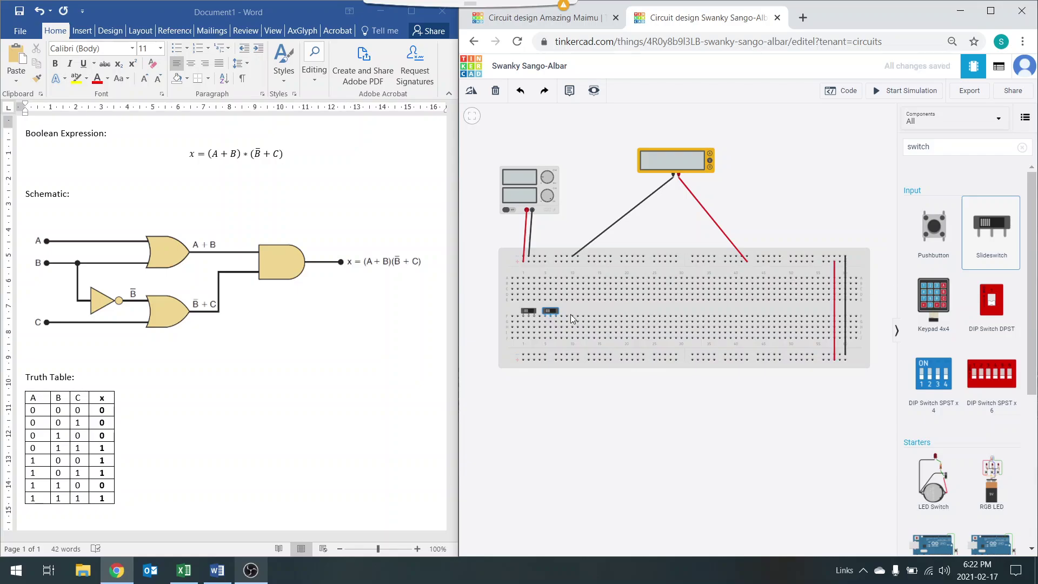
left_click(1004, 230)
left_click(568, 315)
key("Up")
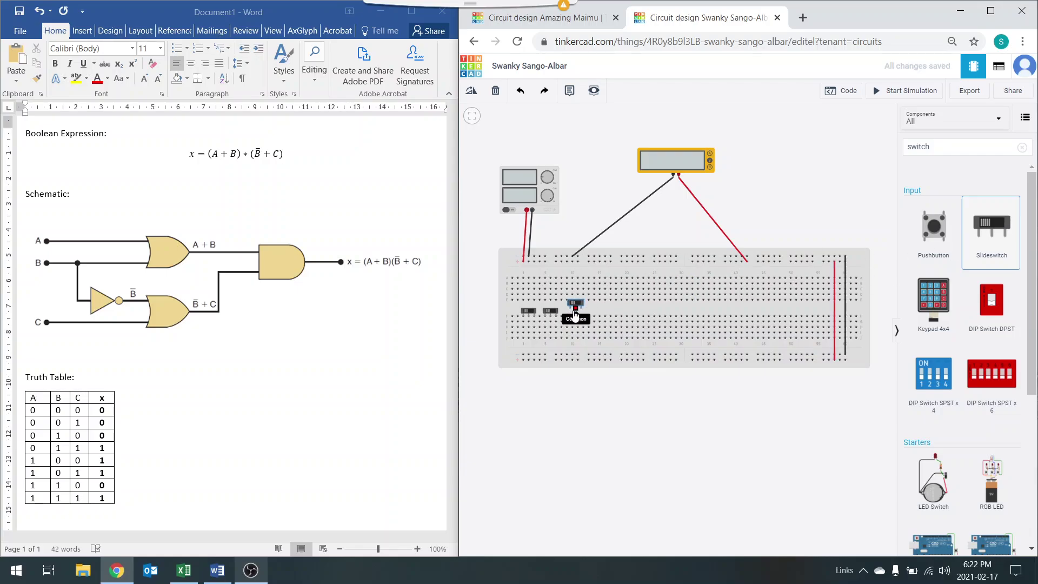
key("Down")
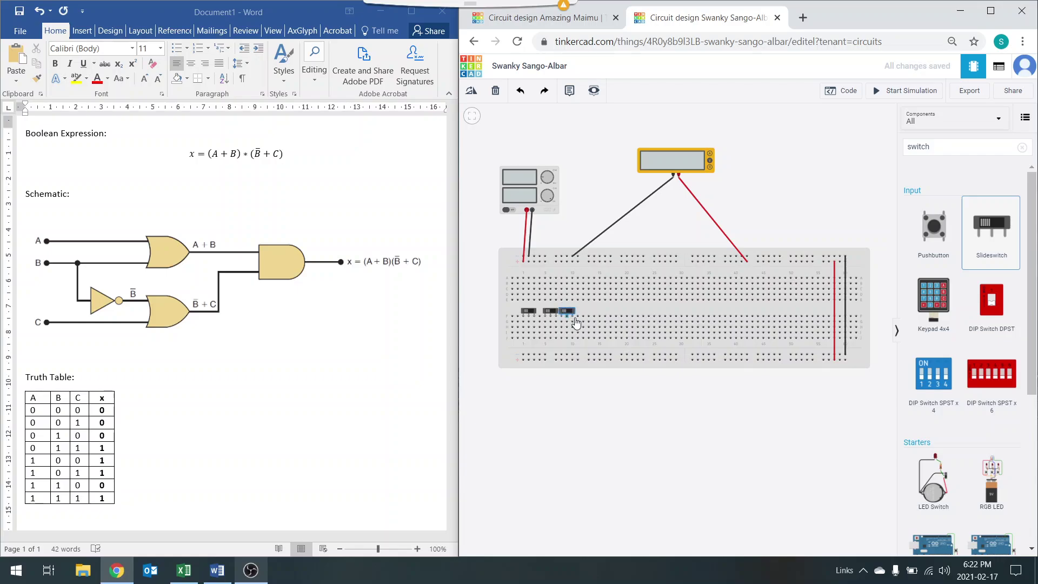
left_click(575, 321)
- Wire the first slideswitch's common column at J2 to the breadboard's lower negative rail
scroll(537, 317, "up", 4)
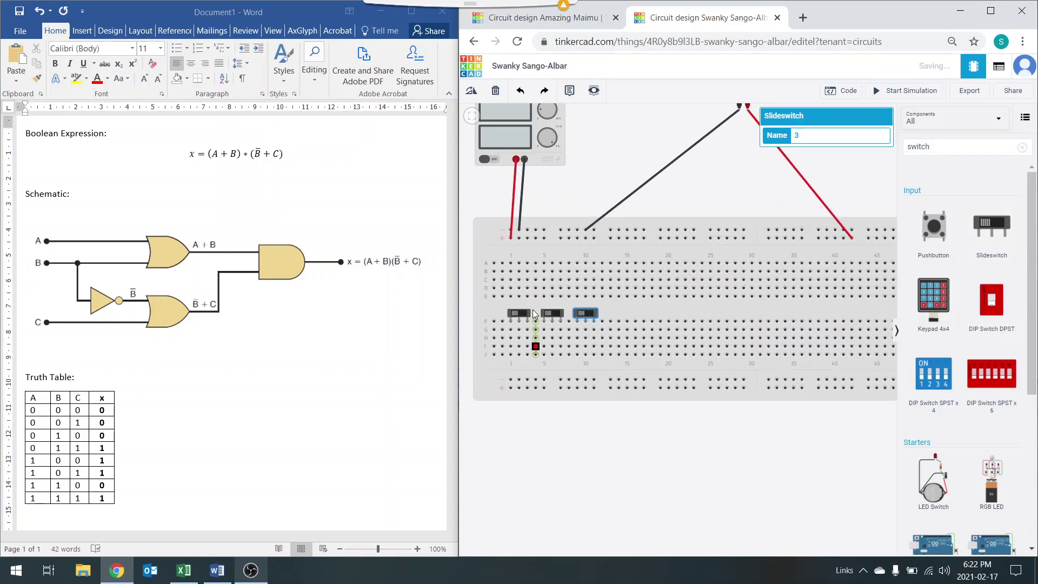
scroll(527, 316, "up", 2)
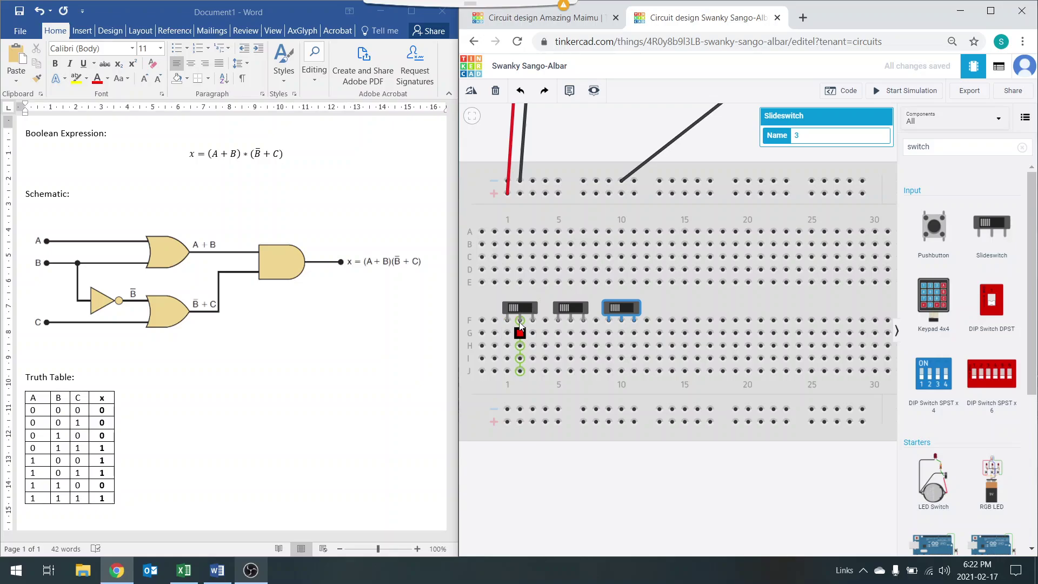
left_click(520, 372)
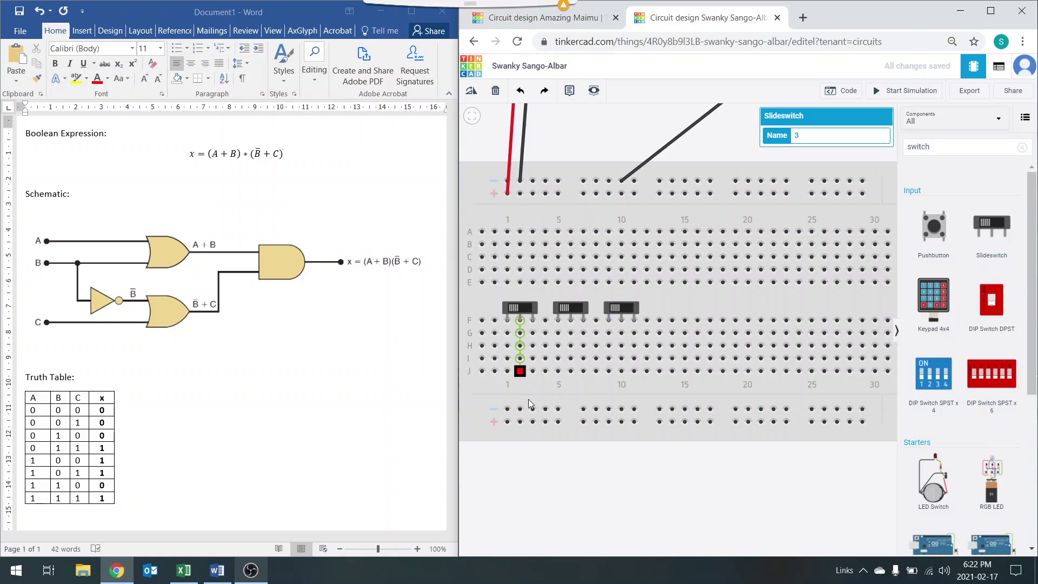
left_click(519, 371)
left_click(520, 409)
- Wire the second and third slideswitches' common columns, from J6 and J10, to the lower negative rail
left_click(571, 371)
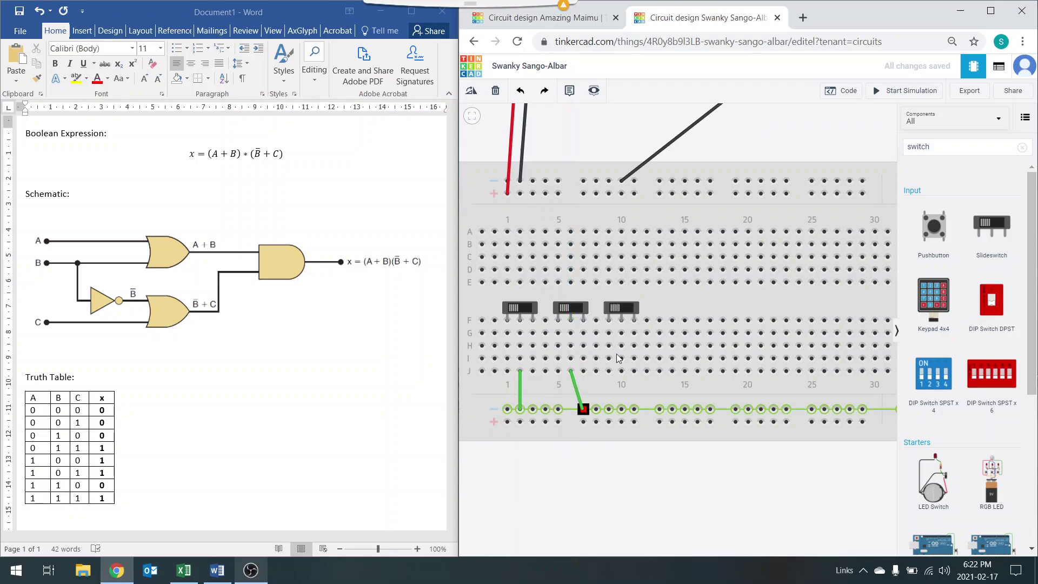
left_click(622, 371)
left_click(660, 408)
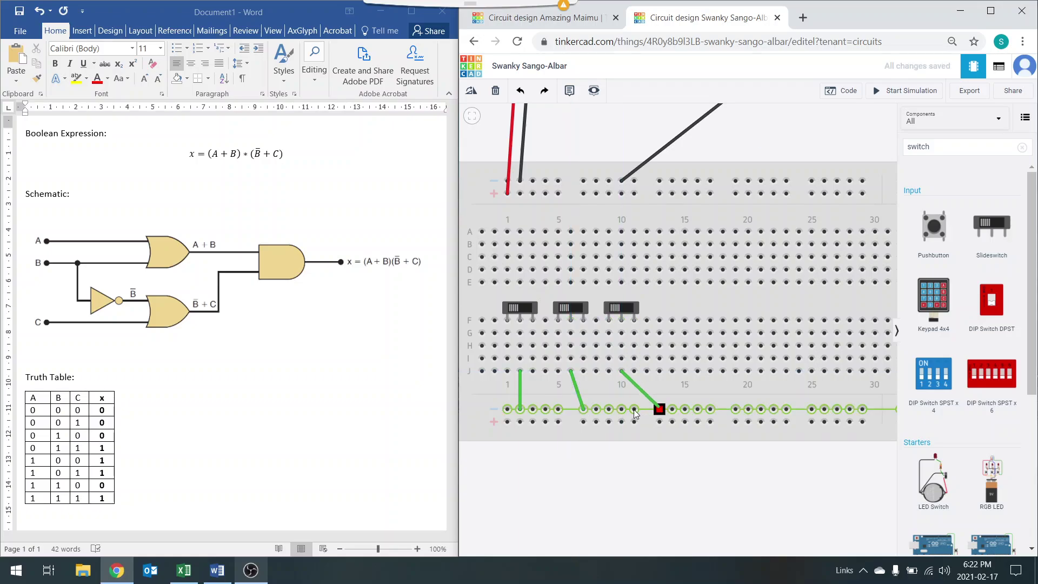
left_click(622, 409)
left_click(734, 139)
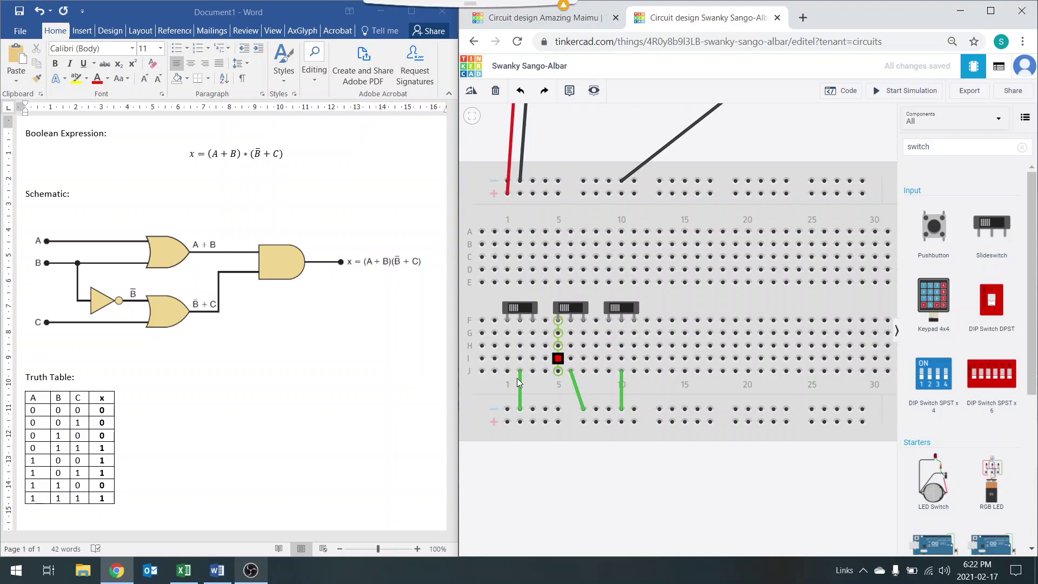
- Search the components for "resistor" and place one vertically from J1 to the lower positive rail
double_click(920, 146)
type("res")
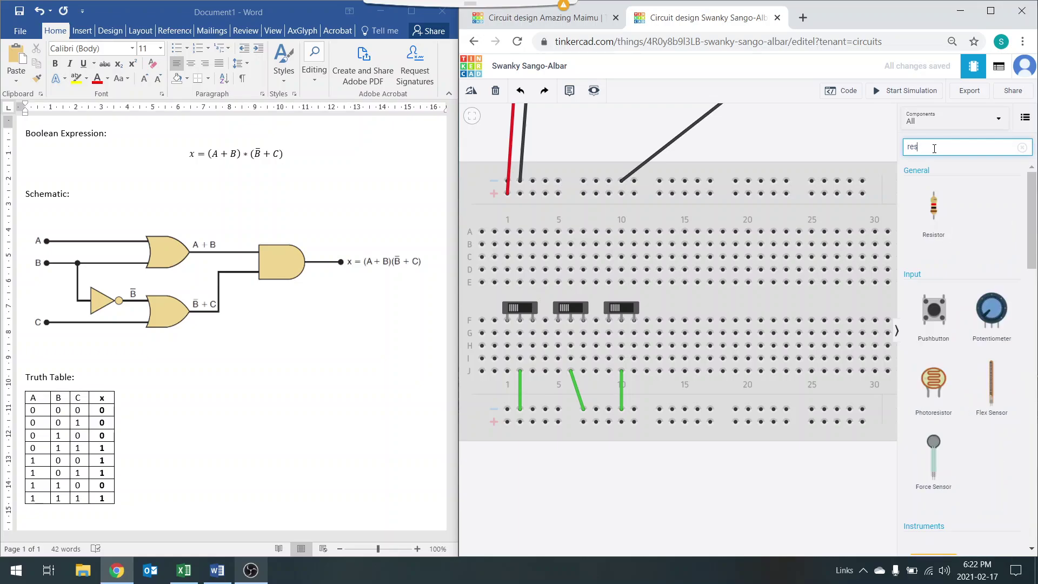
type("ist")
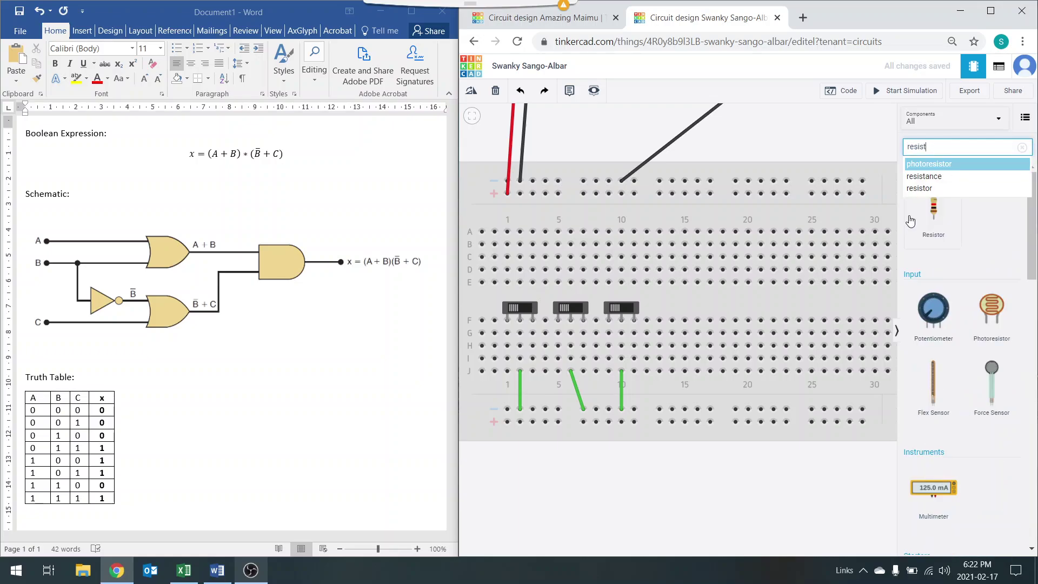
left_click(920, 190)
left_click_drag(907, 247, 510, 400)
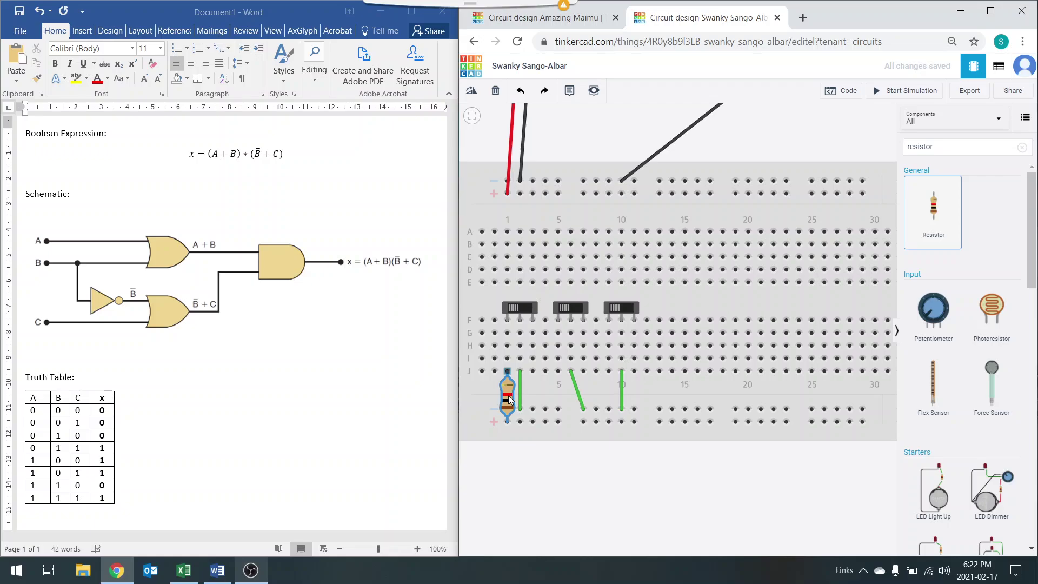
- Place two more resistors connecting J5 and J9 to the lower positive rail
left_click_drag(934, 208, 563, 400)
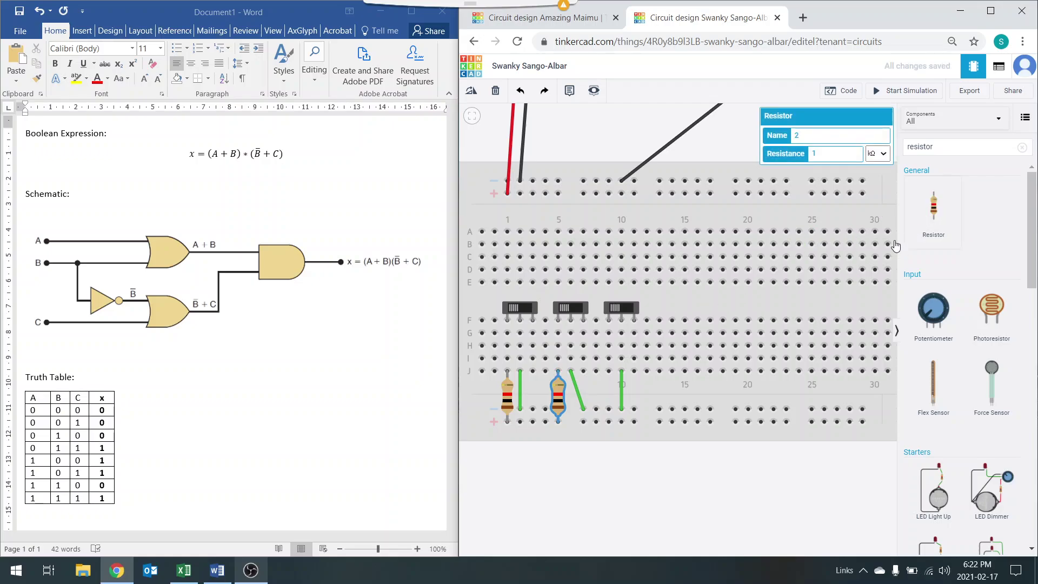
left_click_drag(934, 209, 831, 287)
left_click_drag(765, 342, 609, 398)
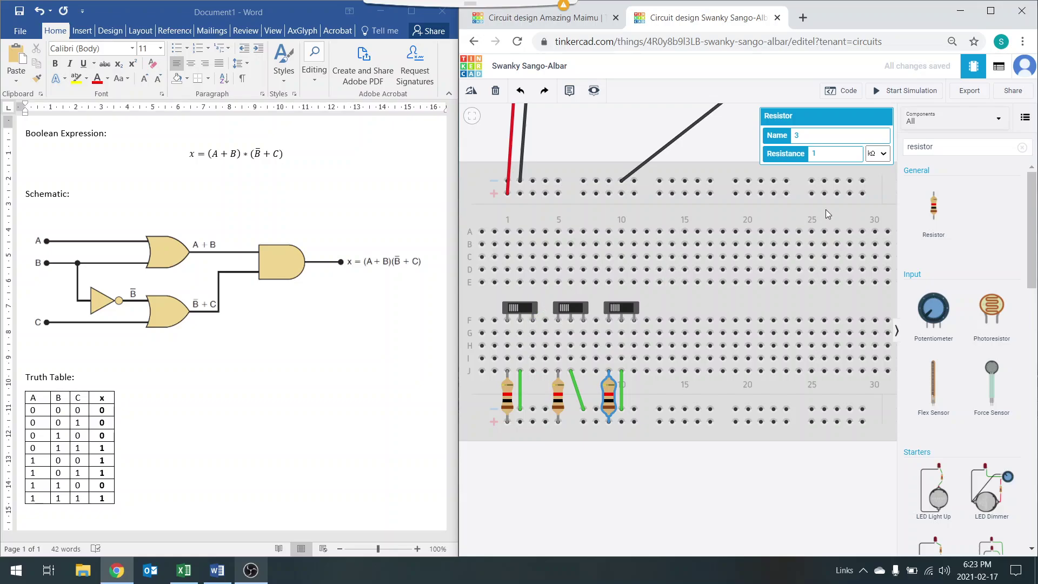
- Add an annotation reading "A" just above the first slideswitch
scroll(697, 246, "down", 2)
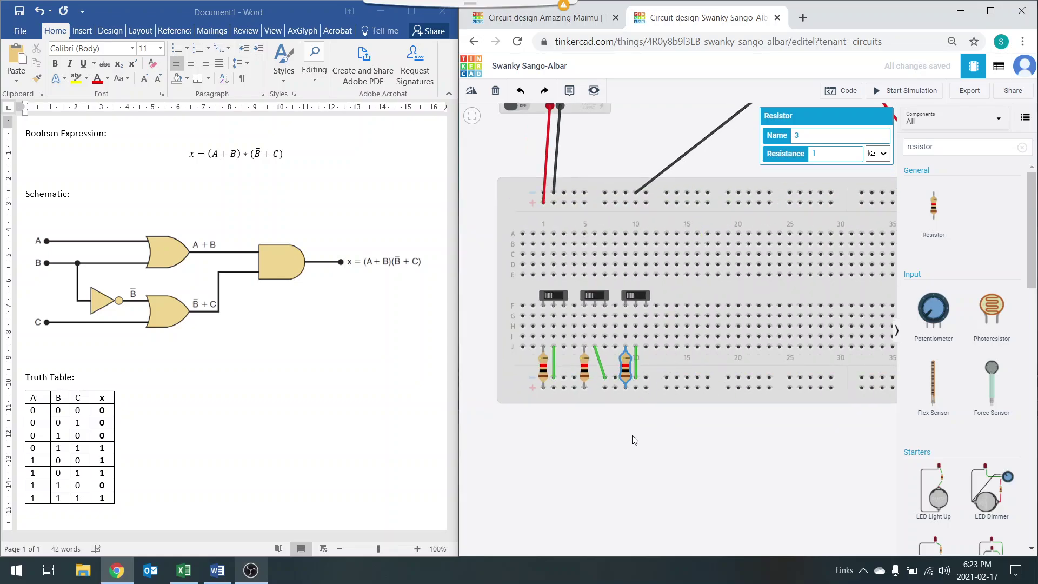
left_click_drag(633, 436, 596, 436)
scroll(622, 274, "down", 1)
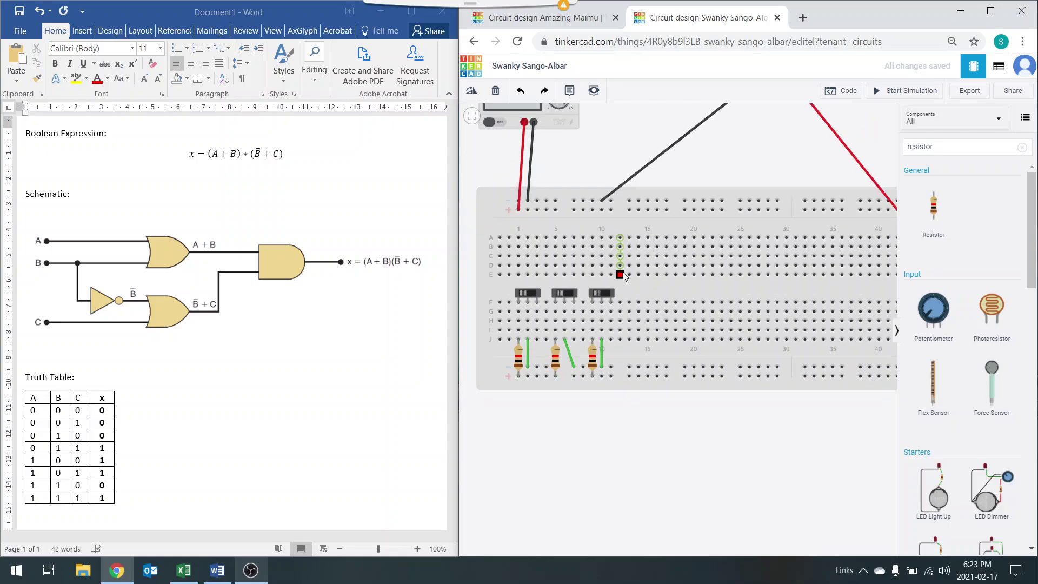
scroll(622, 276, "down", 1)
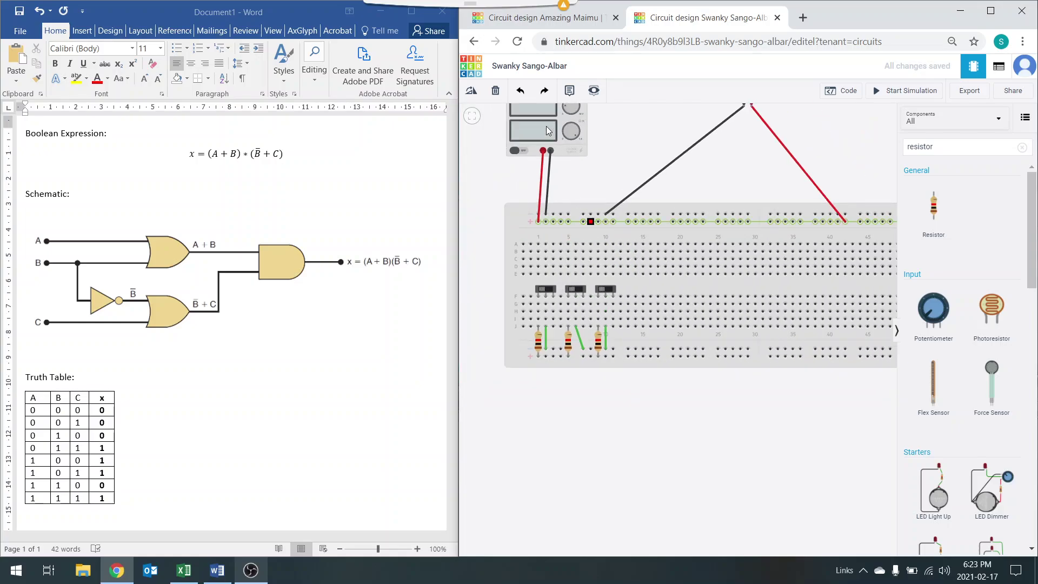
left_click(544, 270)
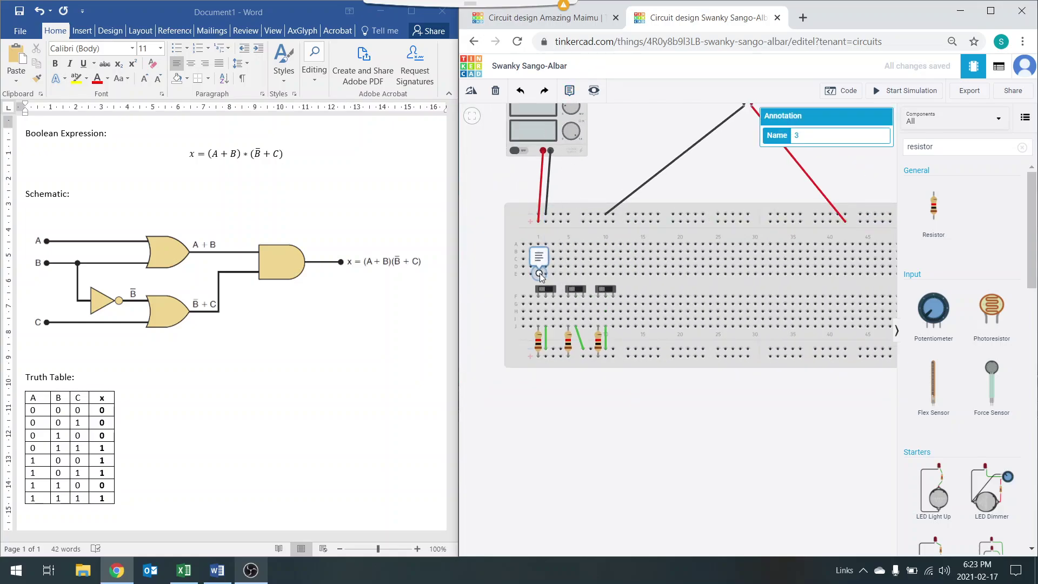
left_click_drag(542, 284, 542, 281)
left_click(544, 281)
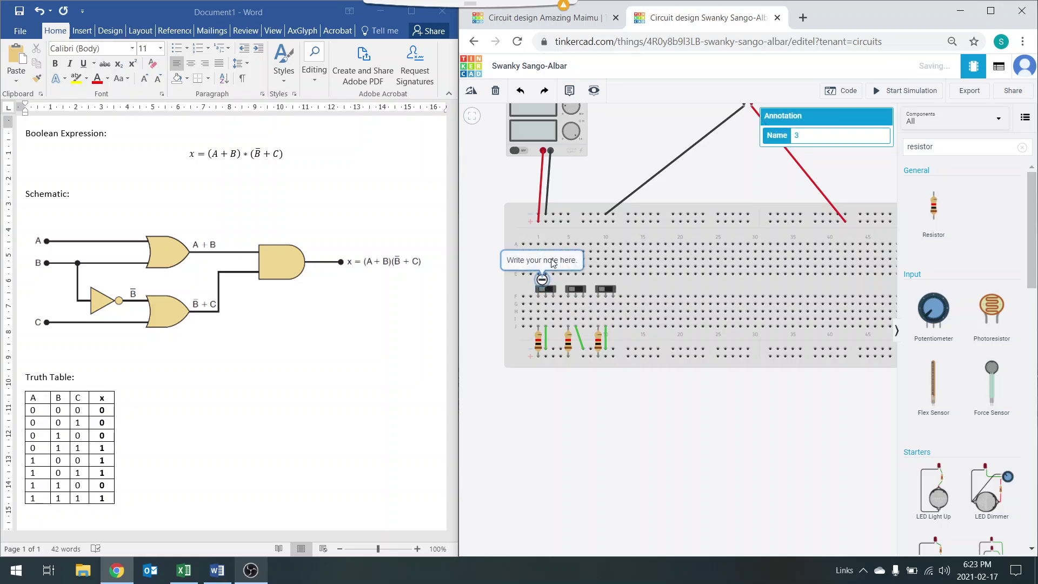
left_click(573, 262)
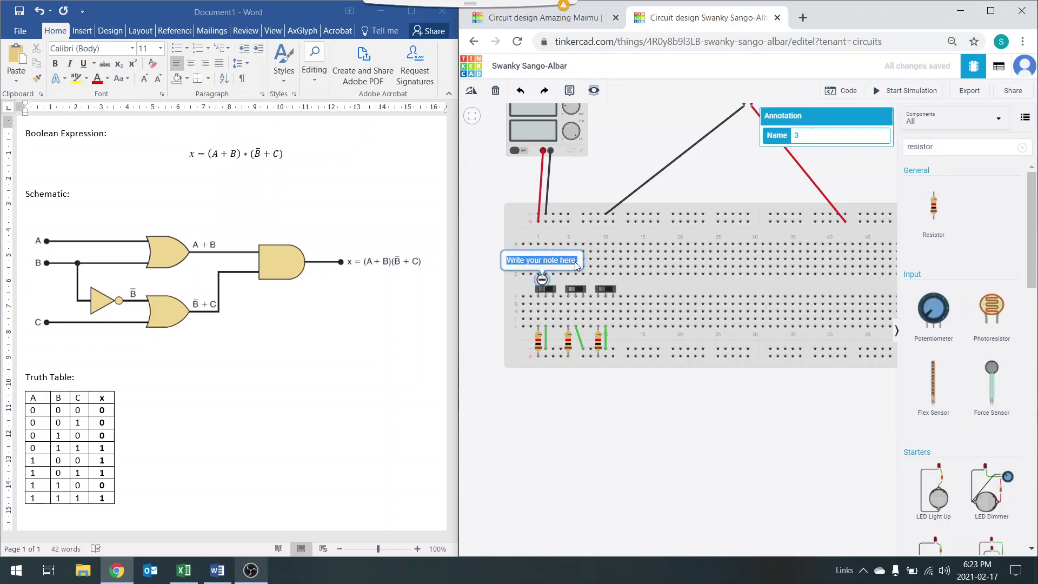
type("A")
left_click(712, 190)
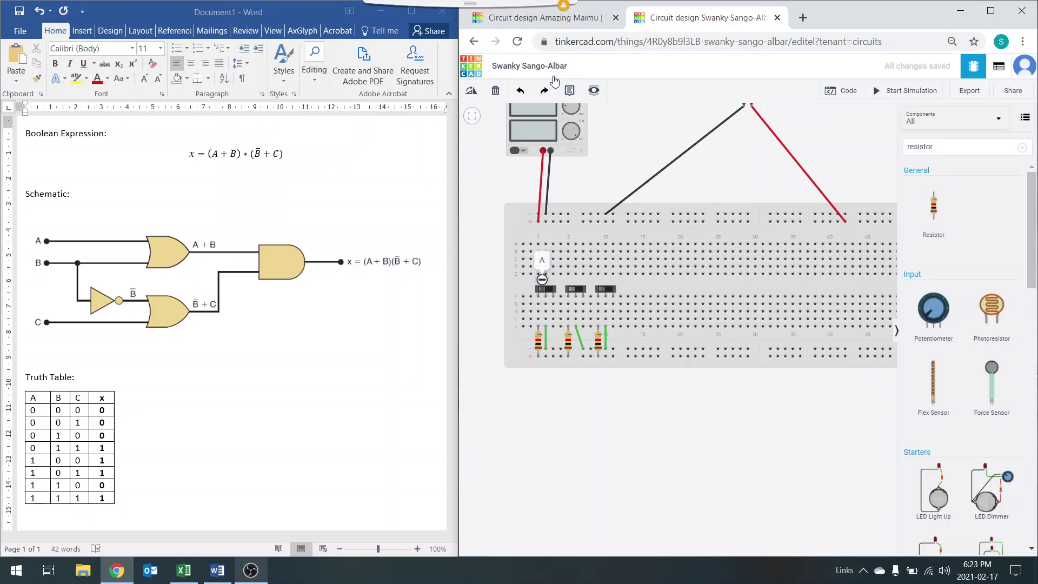
- Add an annotation reading "B" just above the second slideswitch
left_click(571, 278)
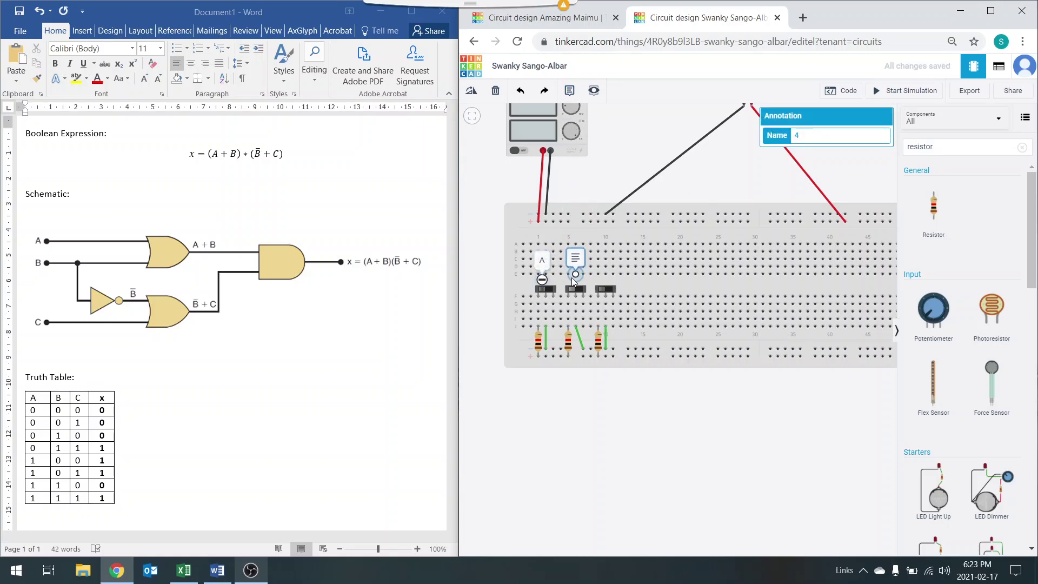
left_click_drag(573, 281, 575, 283)
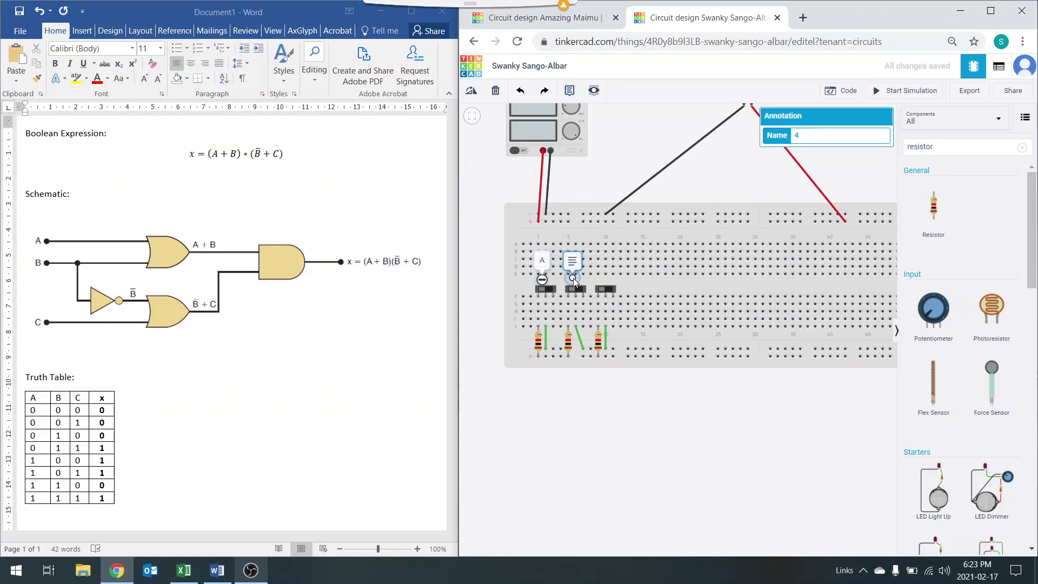
left_click(573, 280)
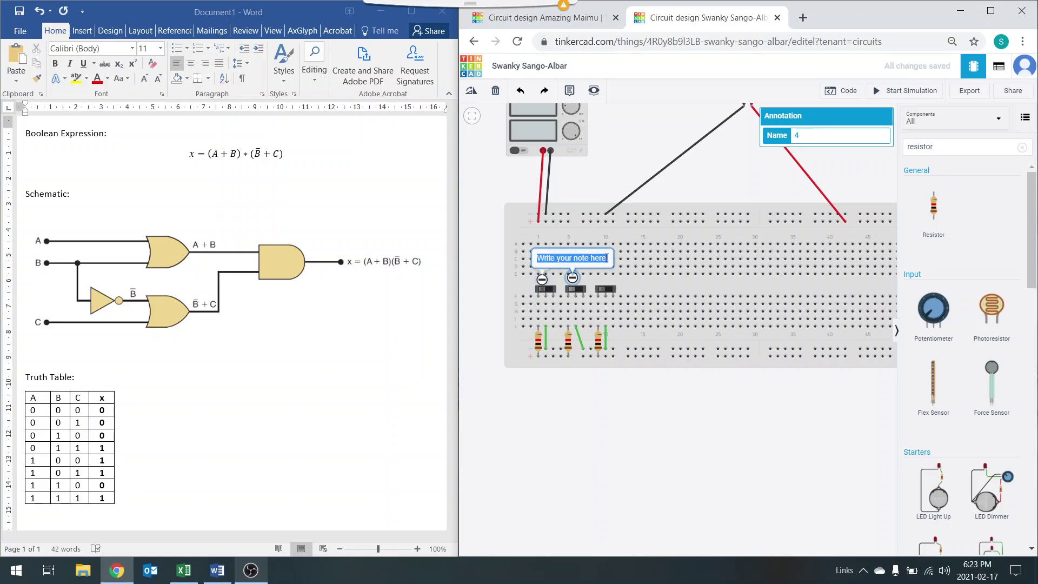
type("B")
left_click(608, 260)
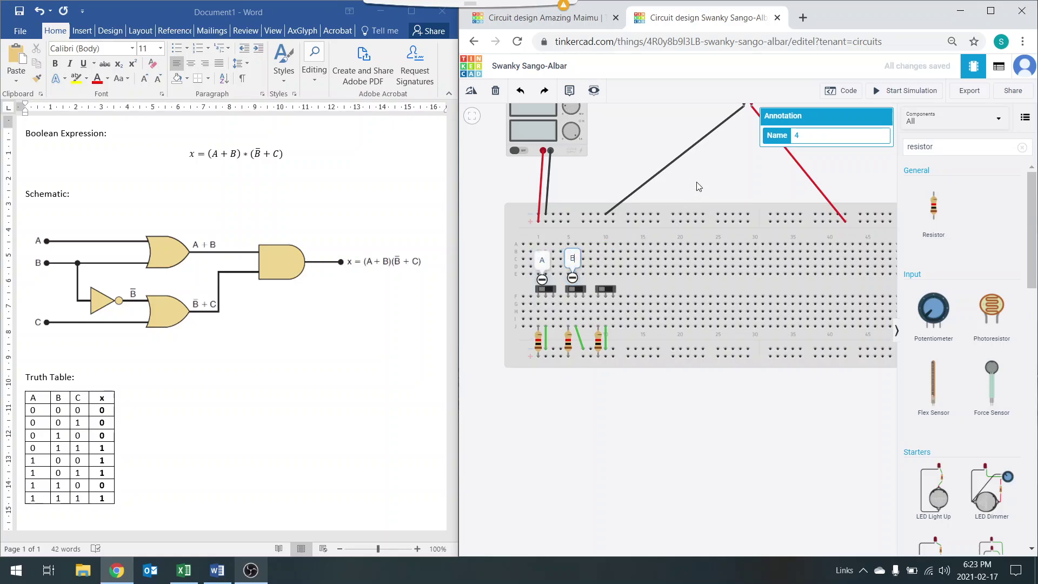
left_click(573, 281)
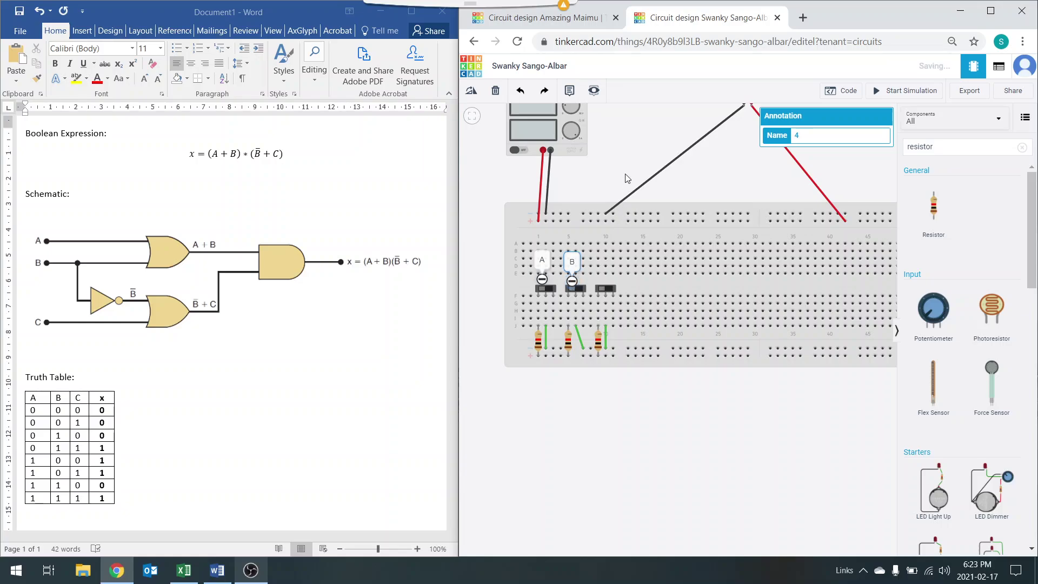
- Add an annotation reading "C" just above the third slideswitch
left_click(569, 90)
left_click(598, 278)
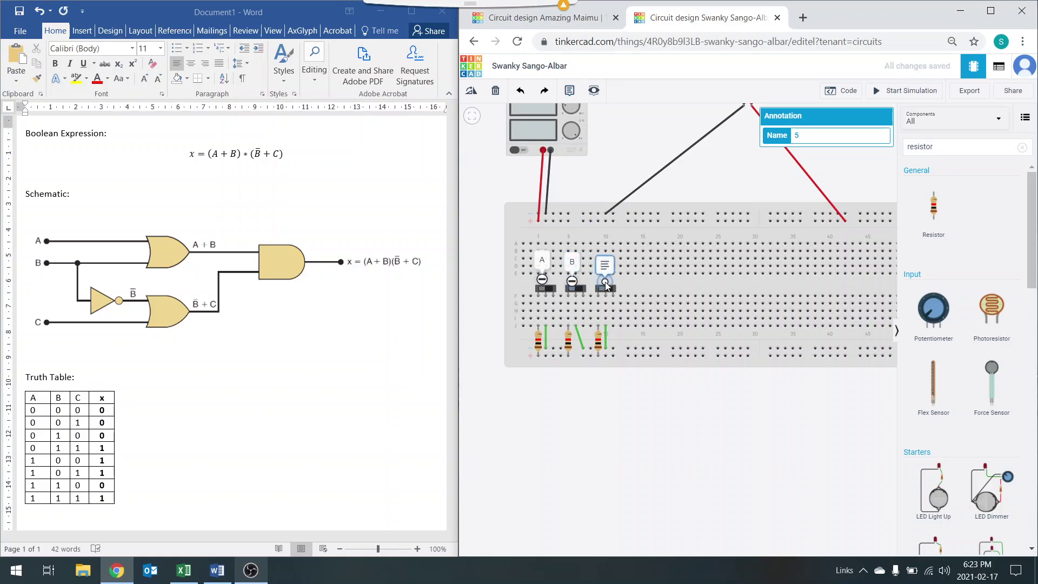
left_click_drag(600, 278, 602, 280)
left_click(602, 279)
left_click(617, 261)
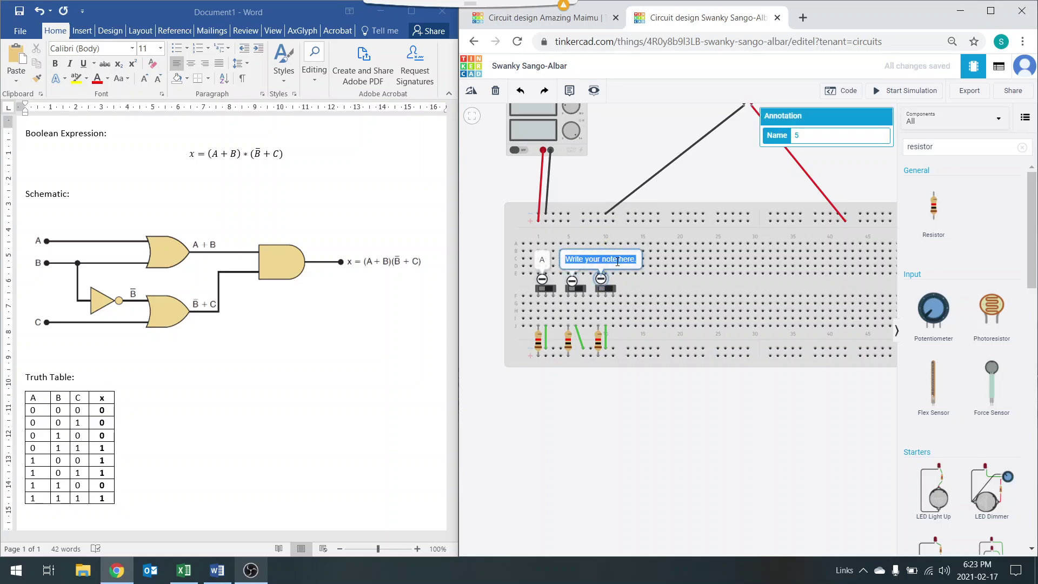
type("C")
left_click(714, 183)
- Move the "B" annotation slightly upward to line up with the "A" and "C" annotations
left_click(569, 260)
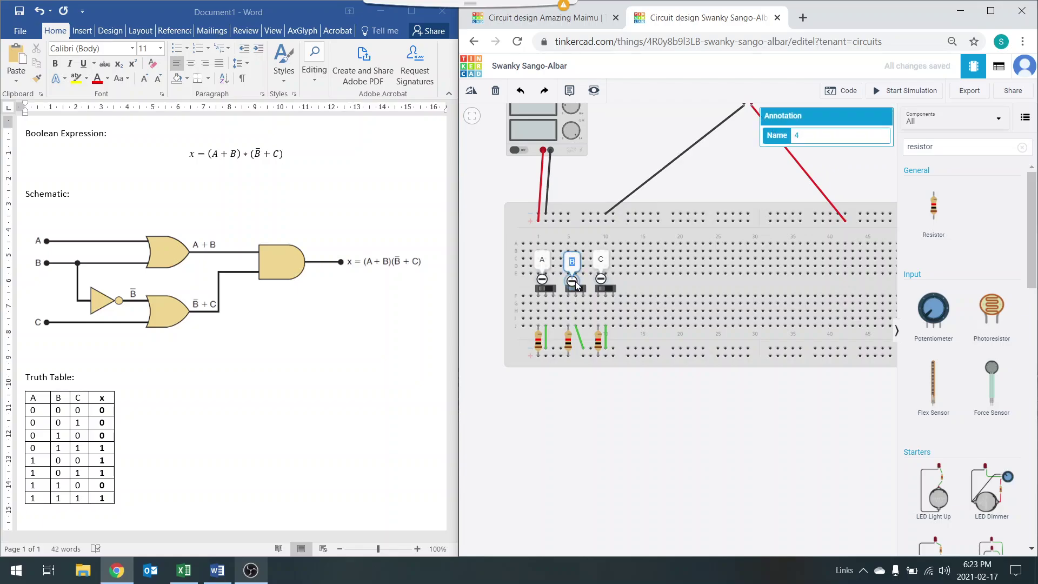
left_click_drag(576, 286, 576, 281)
left_click(730, 185)
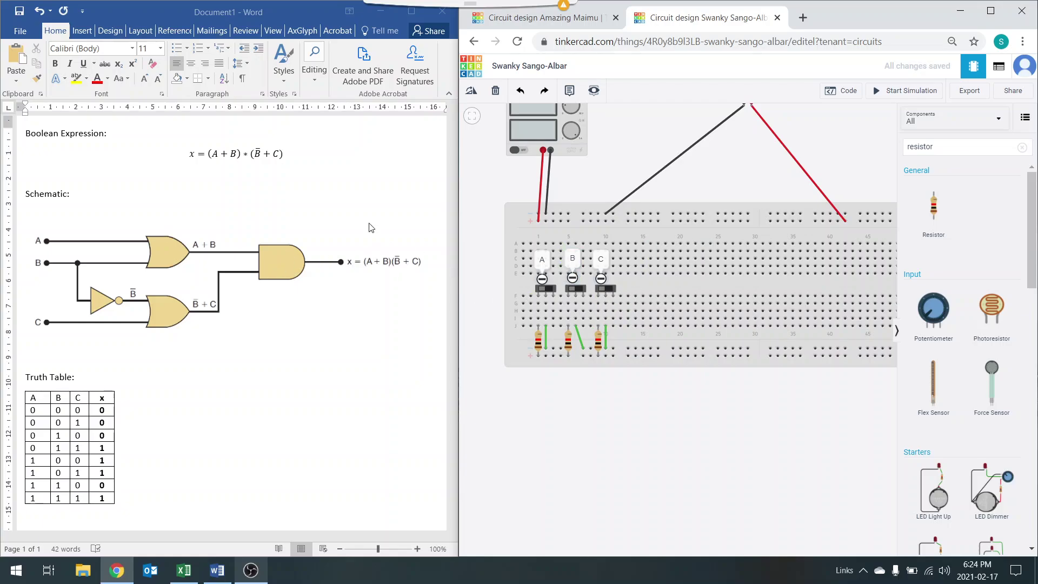
- Find the 74HC04 hex inverter and place it across the breadboard's centre gap, just right of the slideswitches, starting near column 16
left_click_drag(941, 147, 909, 137)
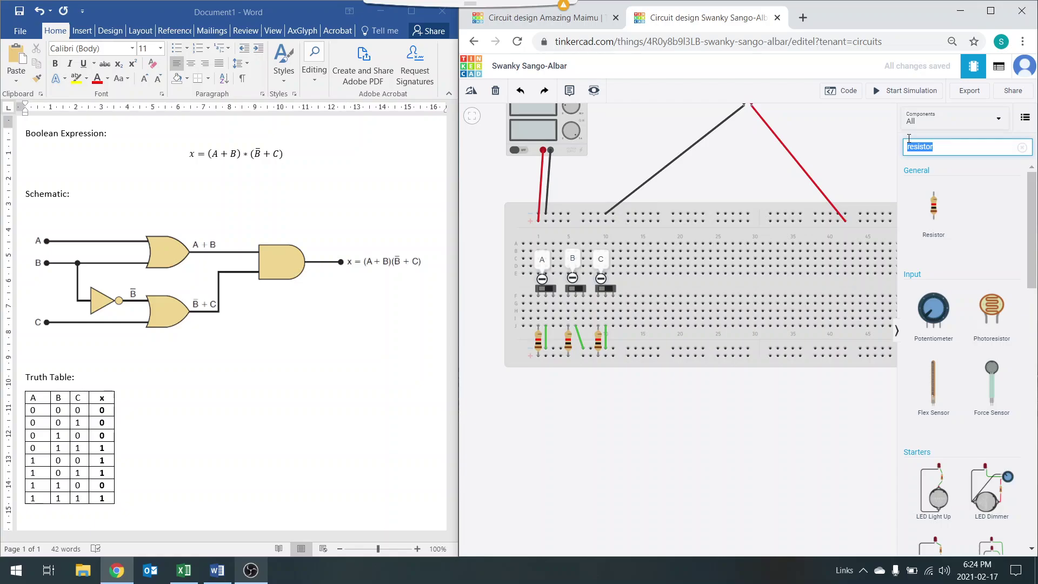
type("74hc")
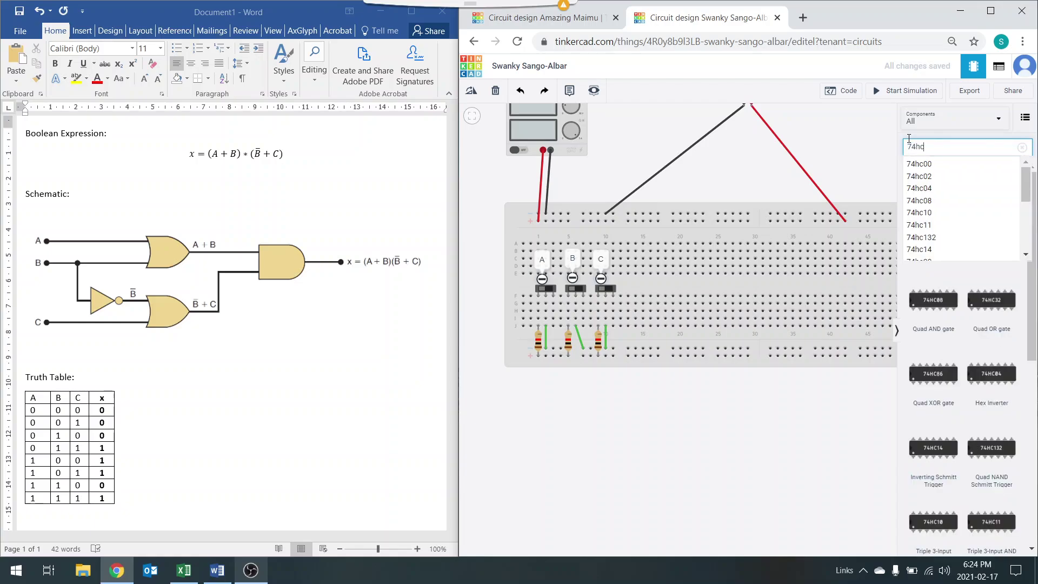
type("04")
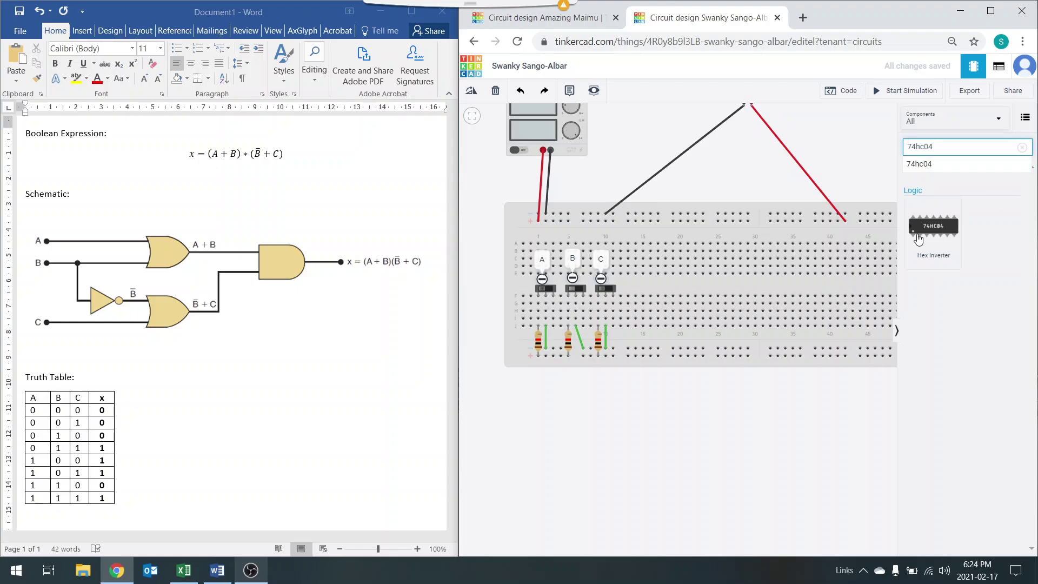
left_click(671, 280)
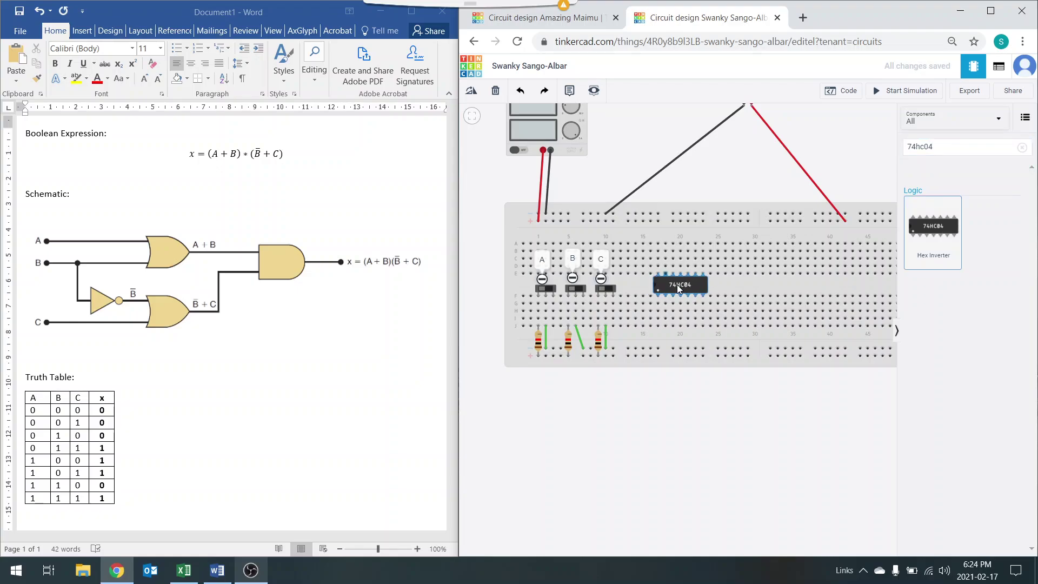
left_click_drag(676, 284, 669, 285)
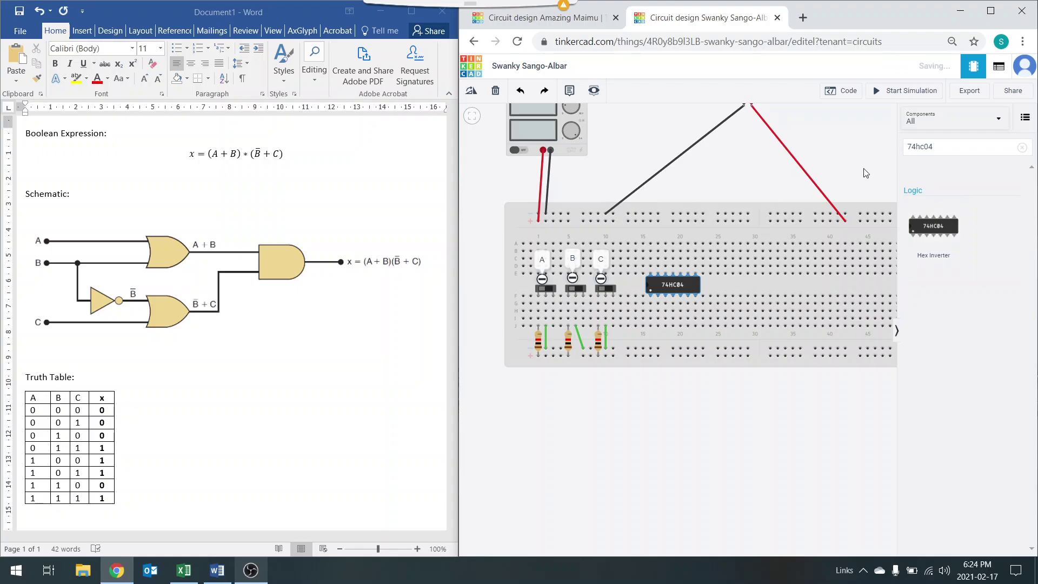
- Find the 74HC32 quad OR gate and place it across the breadboard's centre gap to the right of the 74HC04
left_click_drag(947, 147, 891, 145)
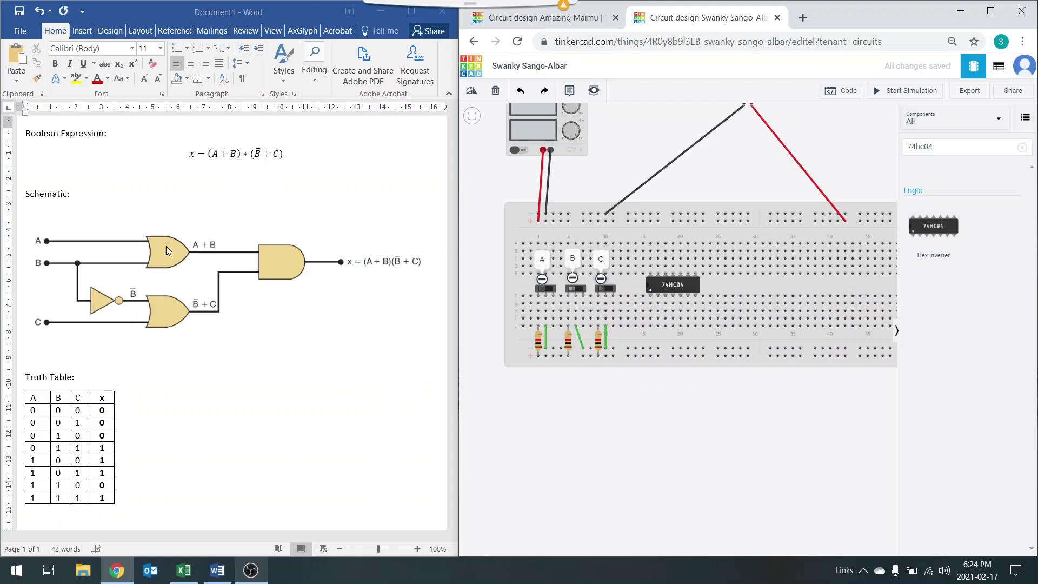
left_click(946, 144)
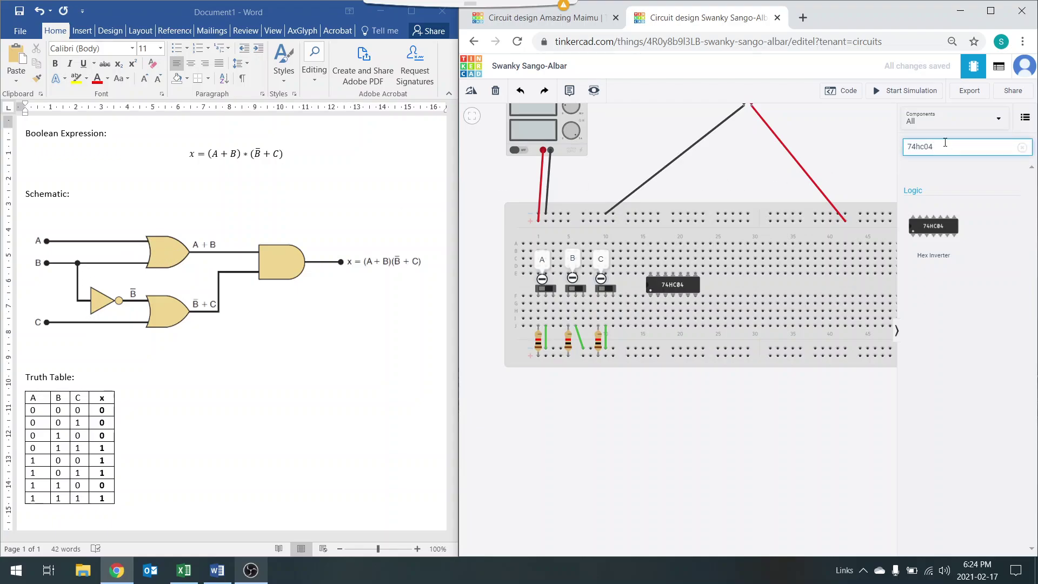
key("BackSpace")
key("BackSpace")
type("32")
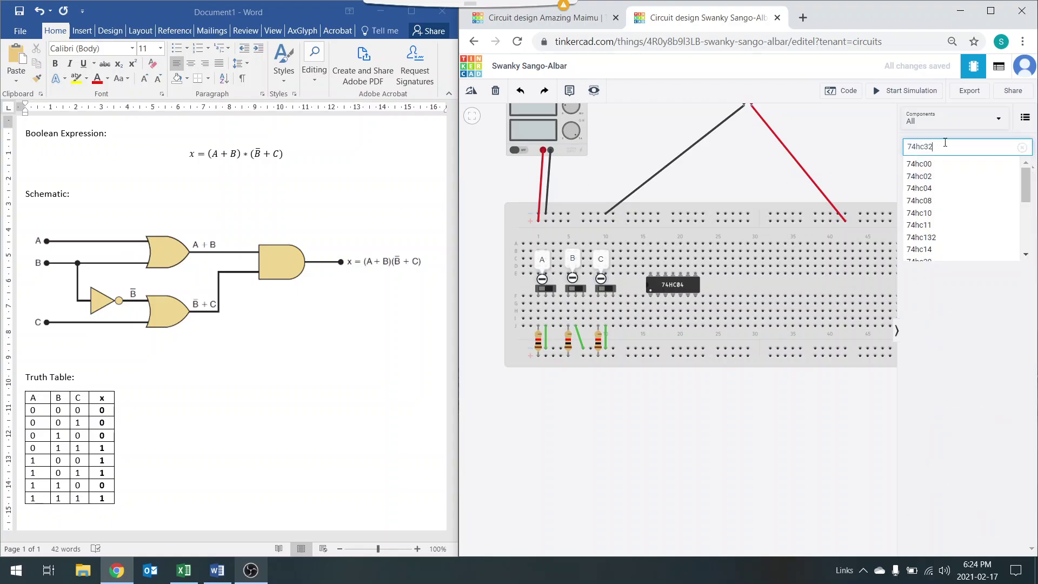
left_click(749, 285)
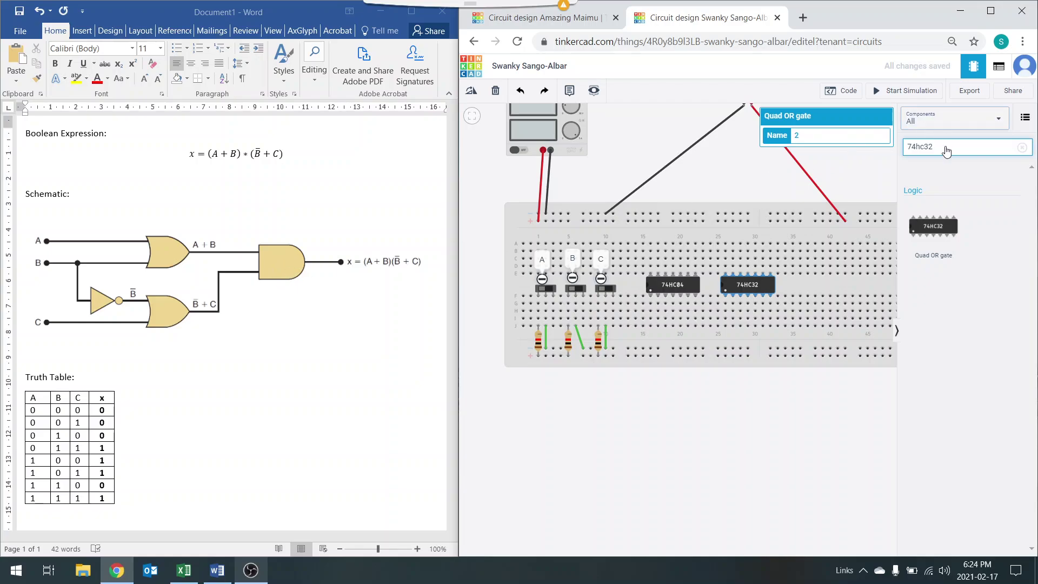
- Find the 74HC08 quad AND gate and place it across the breadboard's centre gap to the right of the 74HC32
key("BackSpace")
key("BackSpace")
type("0")
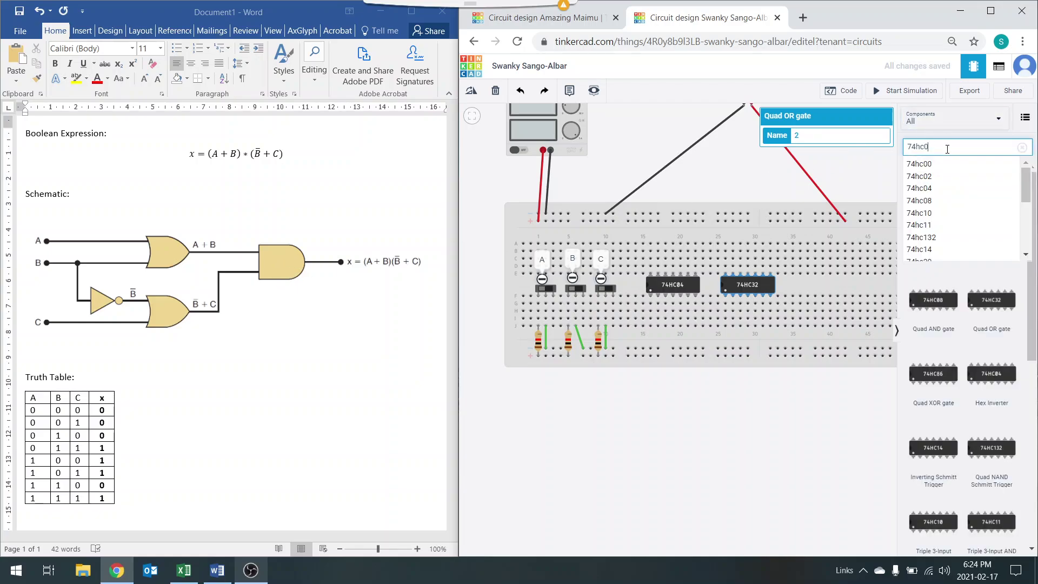
type("8")
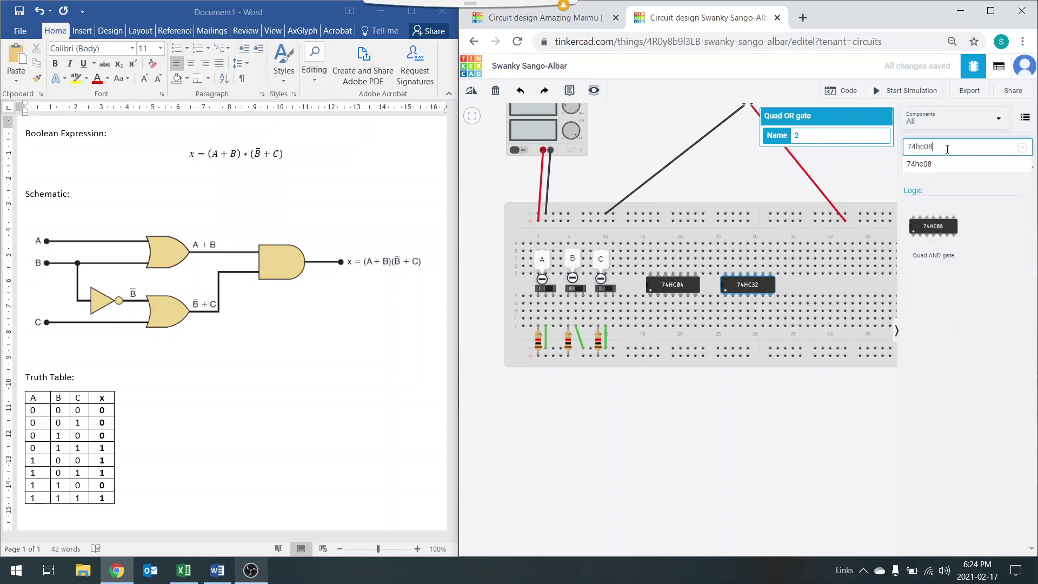
left_click(822, 284)
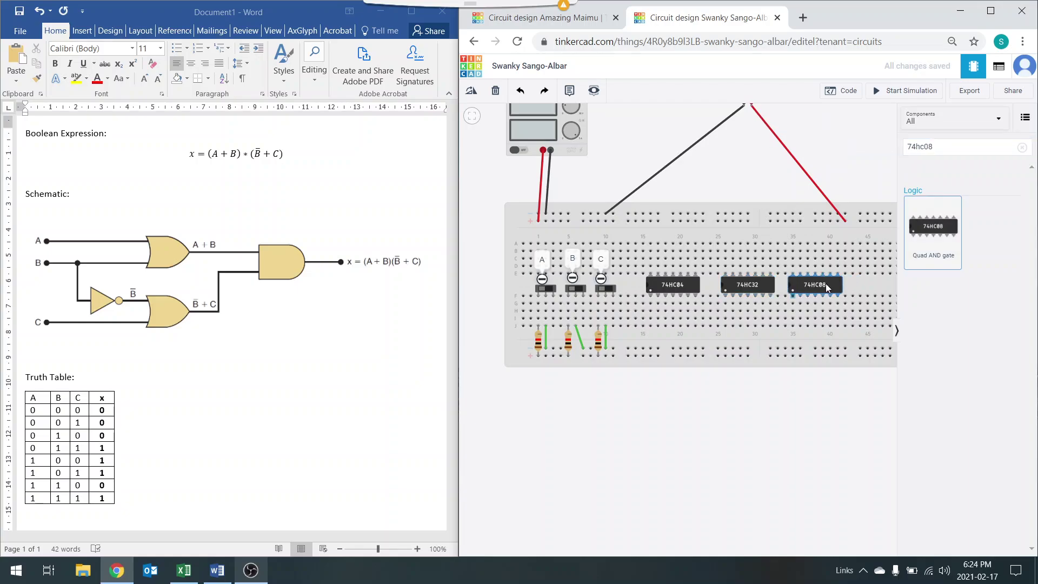